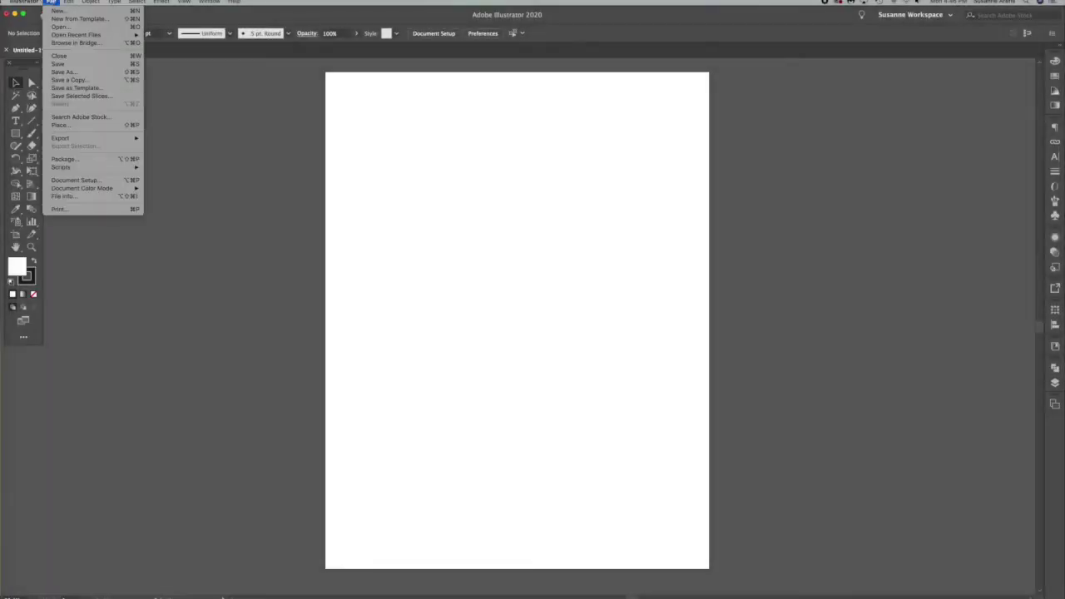
- Place ballerina.jpg on the artboard and enlarge it to fill most of it
{"action": "left_click", "coordinate": [60, 125]}
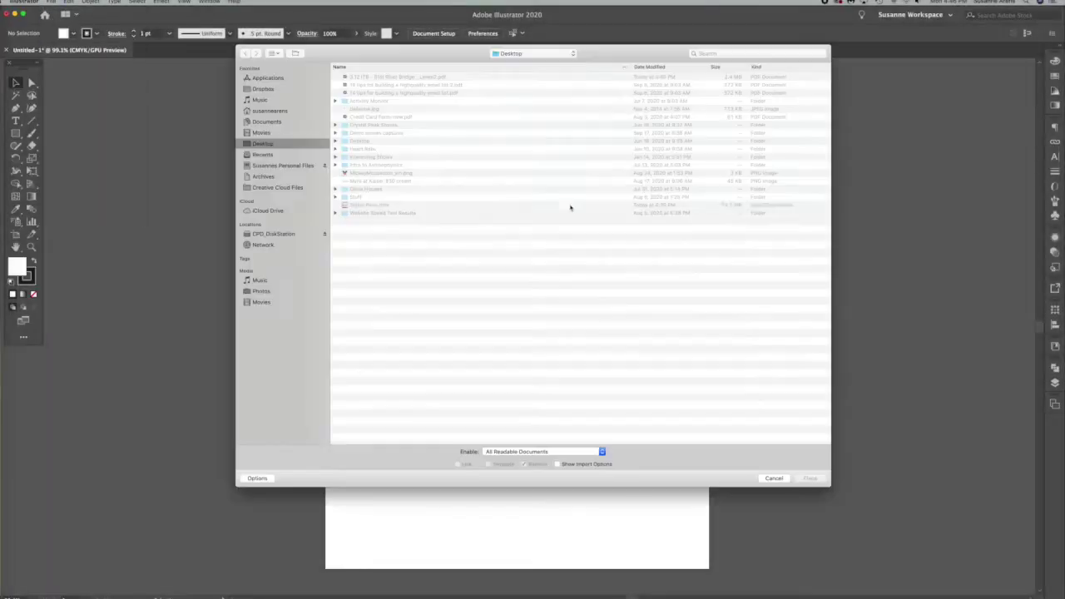
{"action": "left_click", "coordinate": [366, 109]}
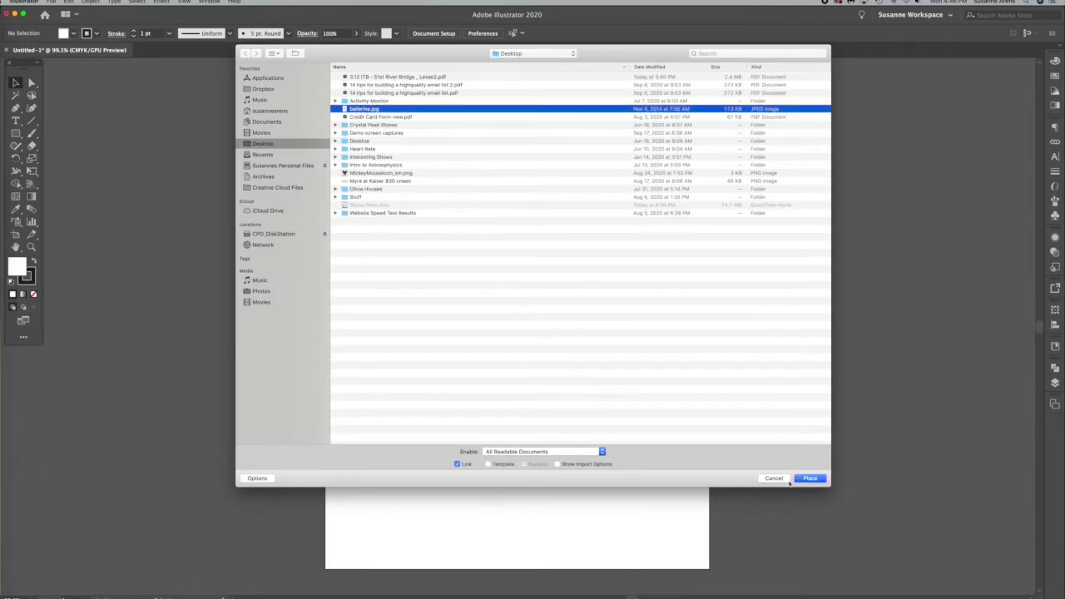
{"action": "left_click", "coordinate": [807, 480]}
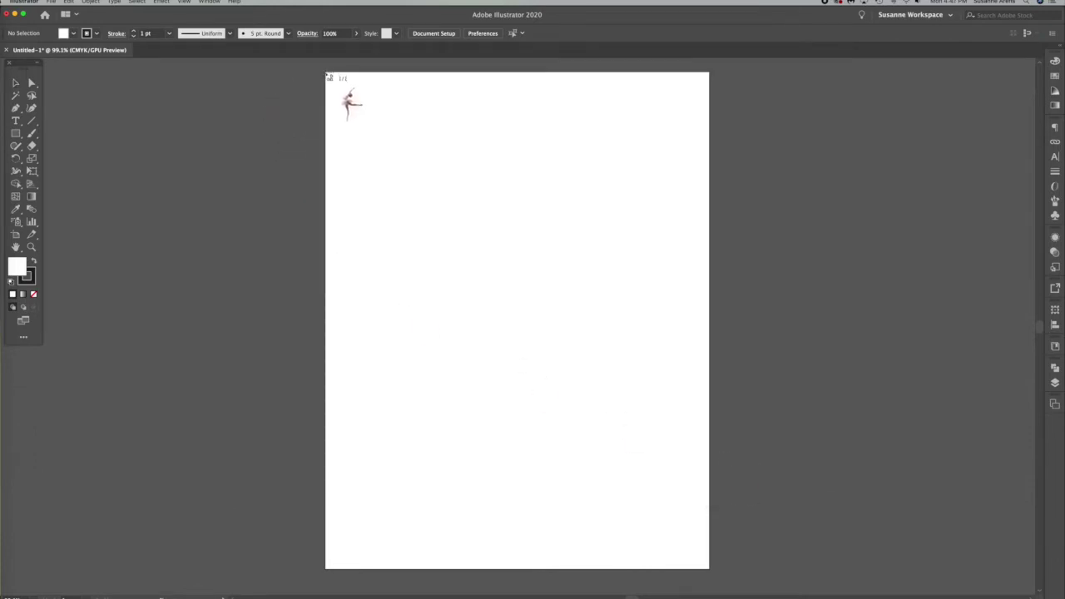
{"action": "left_click_drag", "start_coordinate": [325, 72], "coordinate": [687, 566]}
{"action": "left_click_drag", "start_coordinate": [510, 315], "coordinate": [531, 316]}
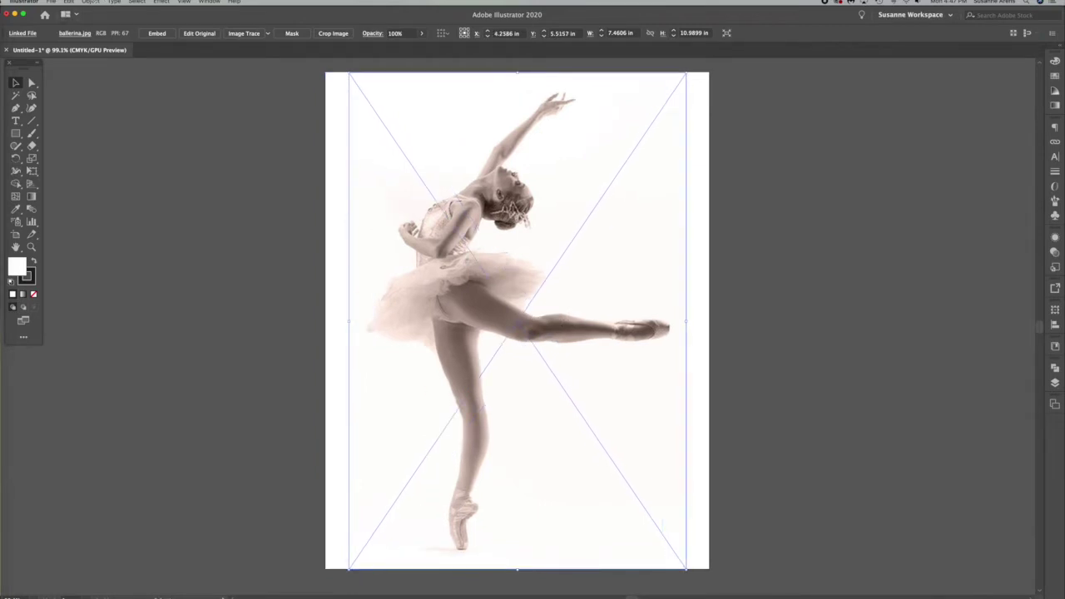
- Lock the placed photo with Object > Lock > Selection
{"action": "left_click", "coordinate": [90, 2]}
{"action": "mouse_move", "coordinate": [124, 56]}
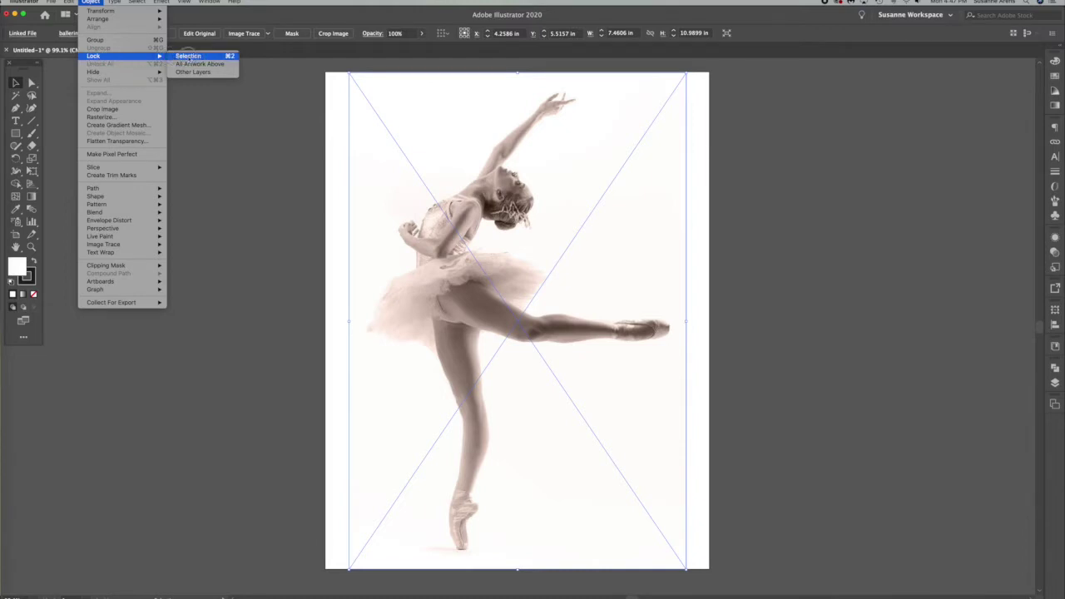
{"action": "left_click", "coordinate": [188, 56]}
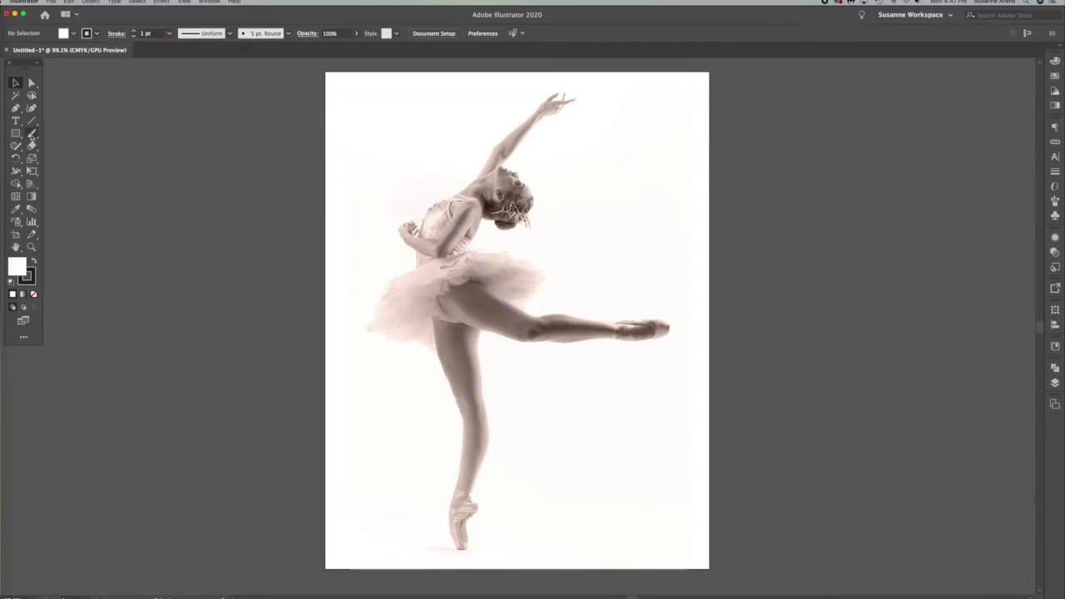
- Select the Paintbrush tool and bring up the Brushes panel from the Window menu
{"action": "left_click", "coordinate": [31, 134]}
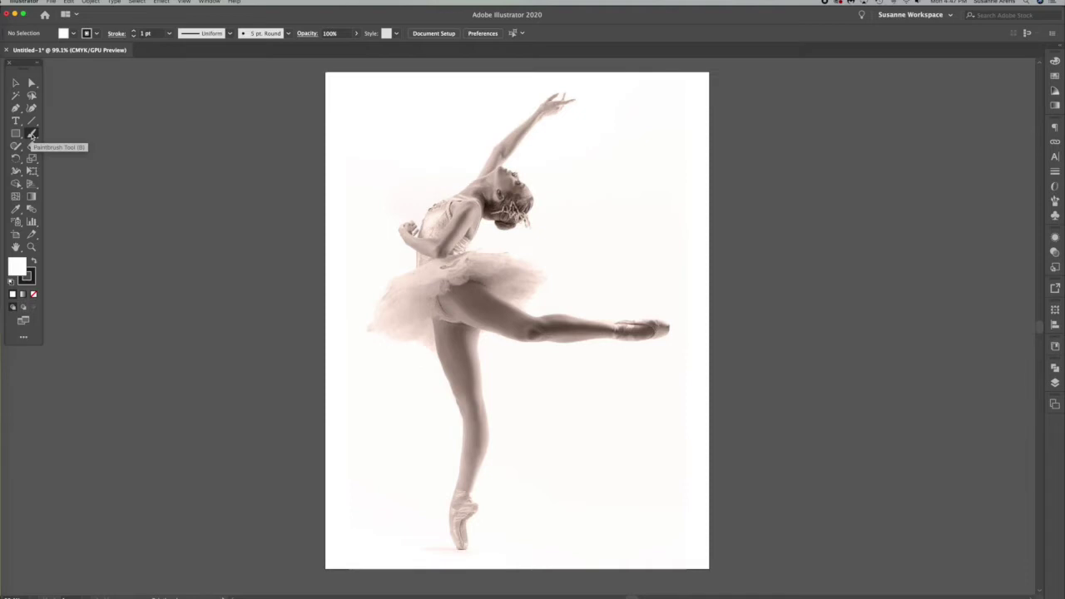
{"action": "left_click", "coordinate": [1055, 201]}
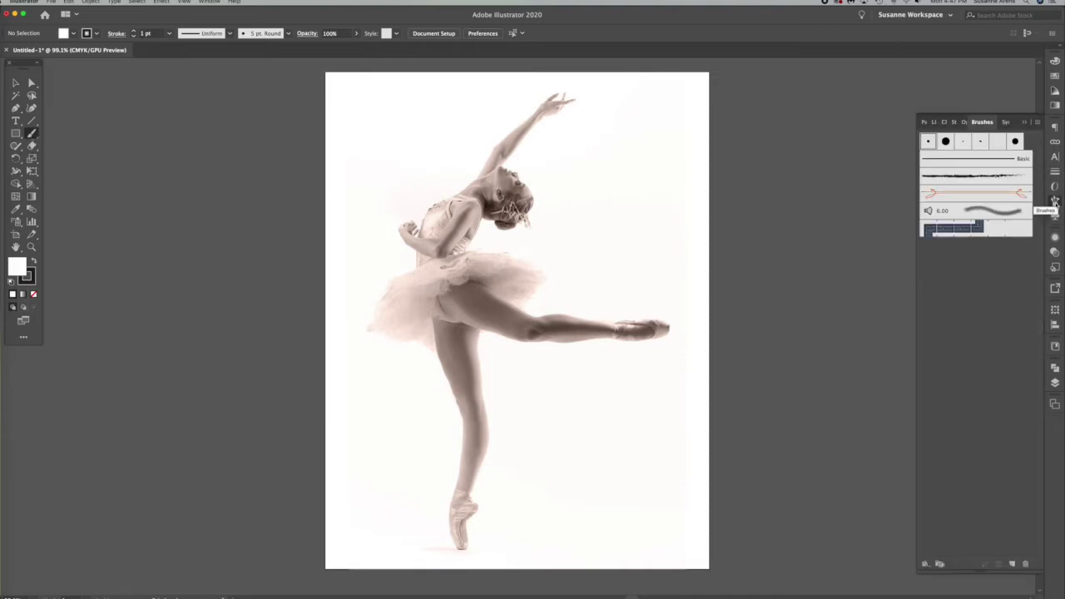
{"action": "left_click", "coordinate": [1055, 202]}
{"action": "left_click", "coordinate": [1056, 202]}
{"action": "left_click", "coordinate": [210, 3]}
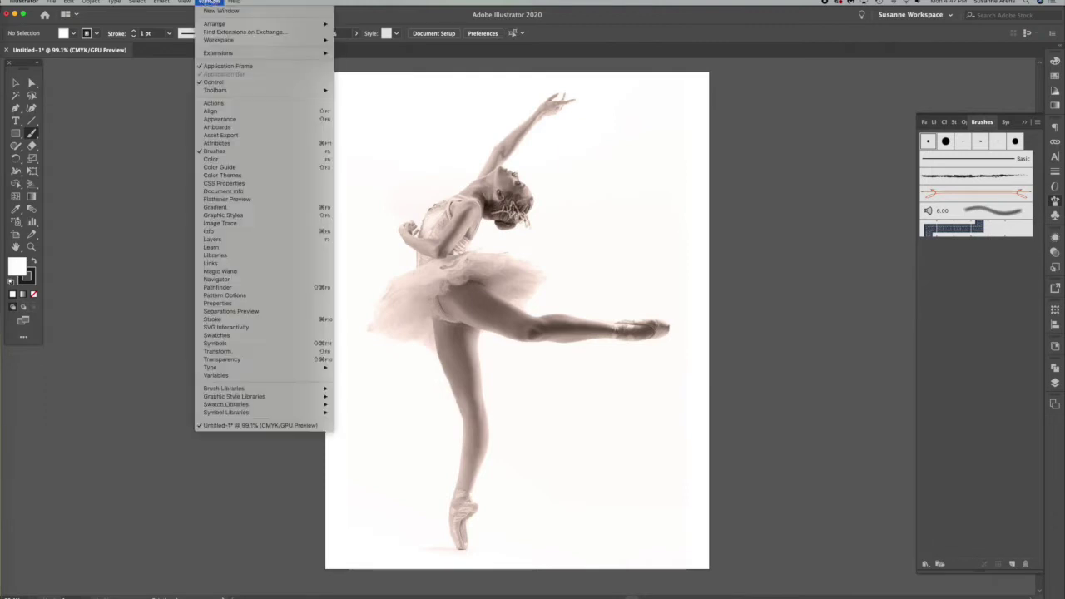
{"action": "left_click", "coordinate": [215, 151]}
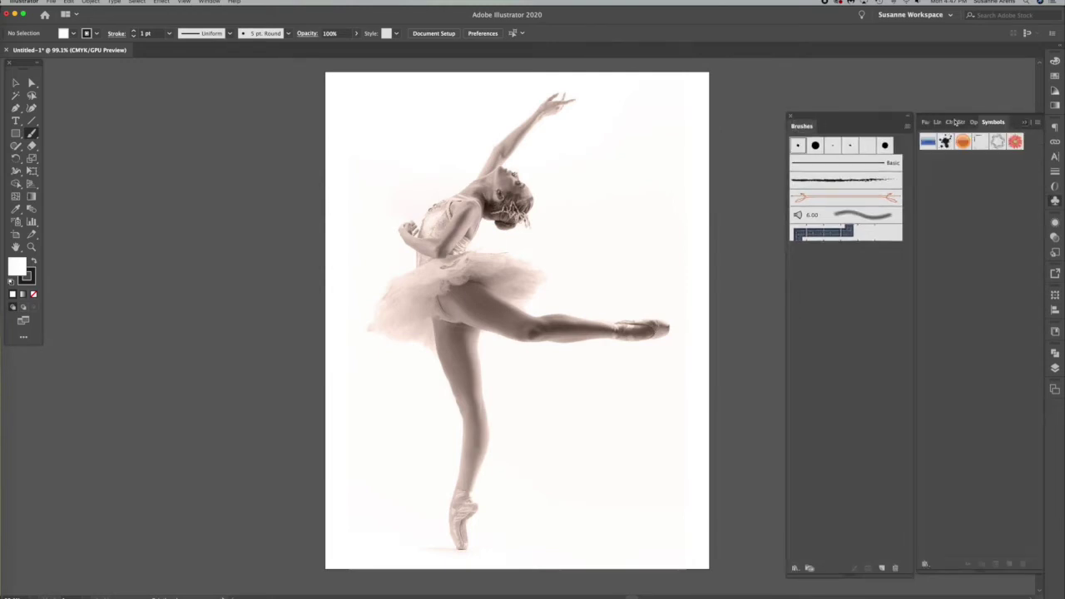
- Show the Swatches panel and float it beside the artboard next to Brushes
{"action": "left_click", "coordinate": [1055, 79]}
{"action": "left_click", "coordinate": [1055, 60]}
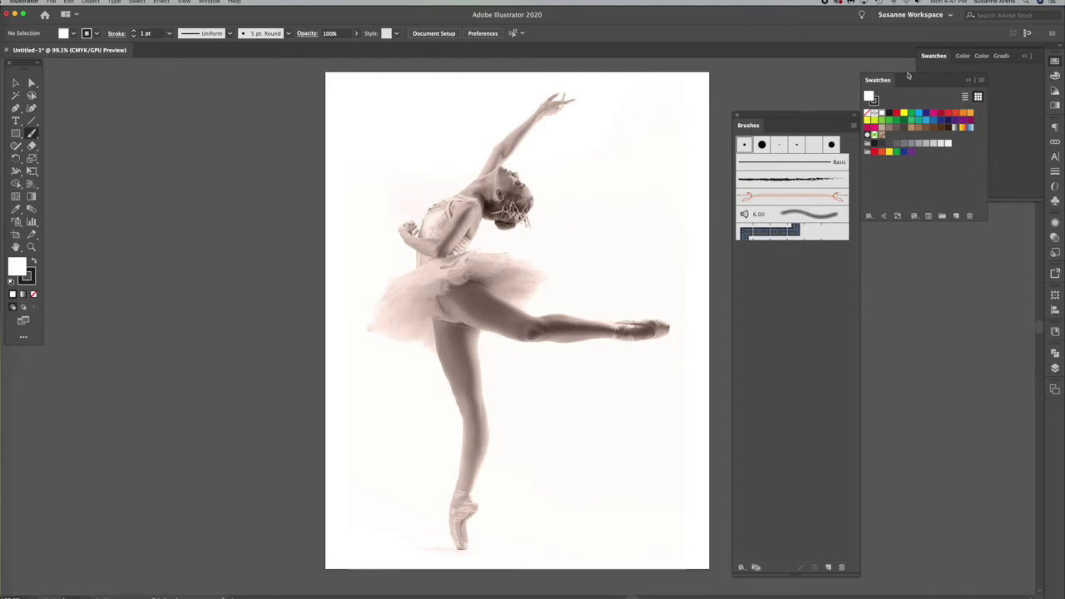
{"action": "left_click", "coordinate": [1030, 59]}
{"action": "left_click_drag", "start_coordinate": [943, 72], "coordinate": [958, 92]}
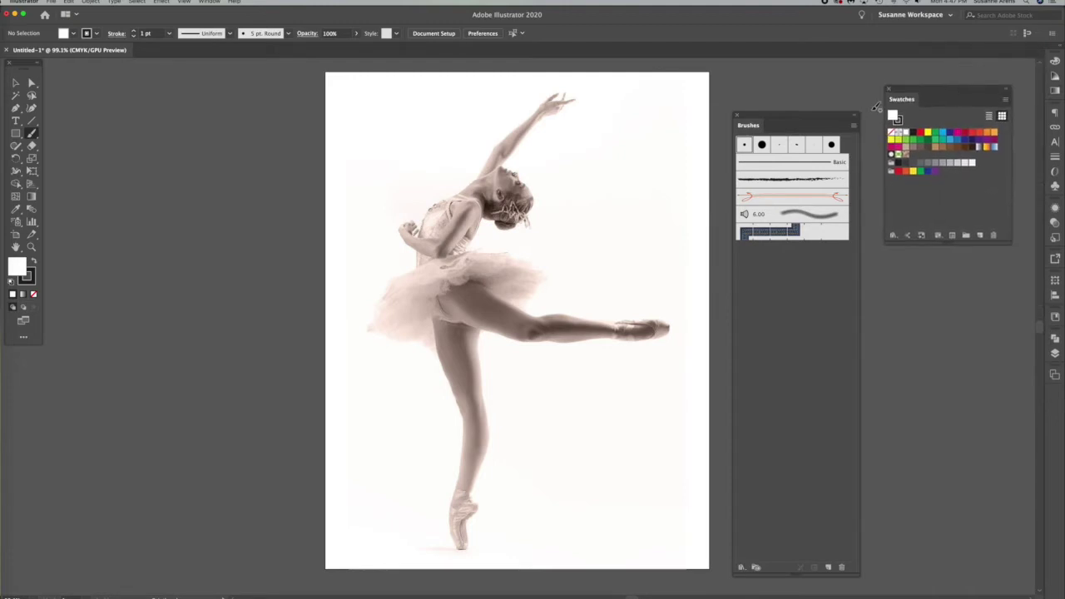
{"action": "left_click_drag", "start_coordinate": [833, 118], "coordinate": [840, 93]}
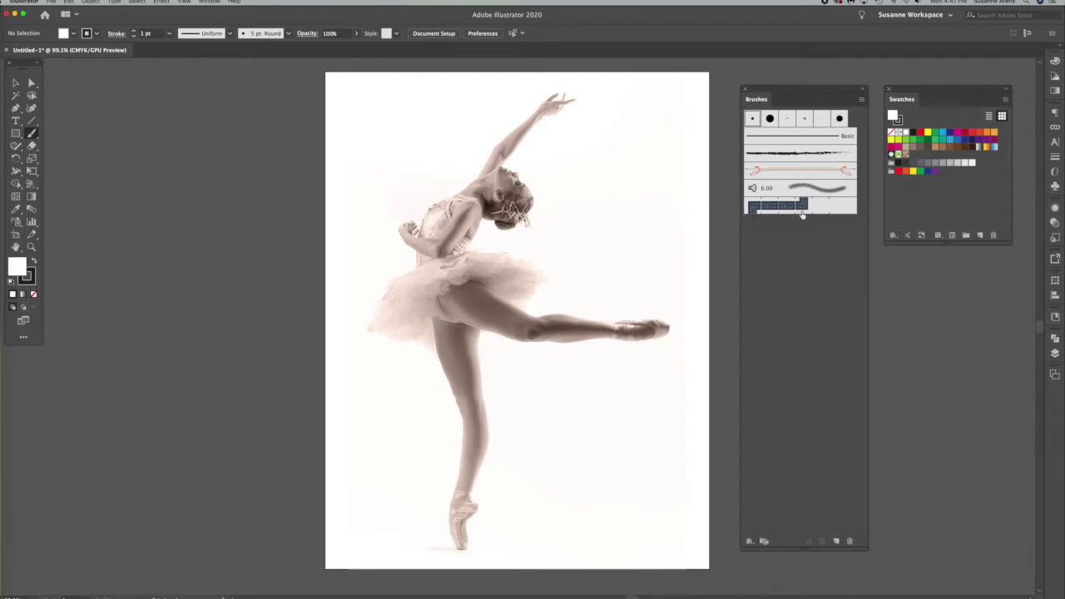
{"action": "left_click", "coordinate": [951, 16]}
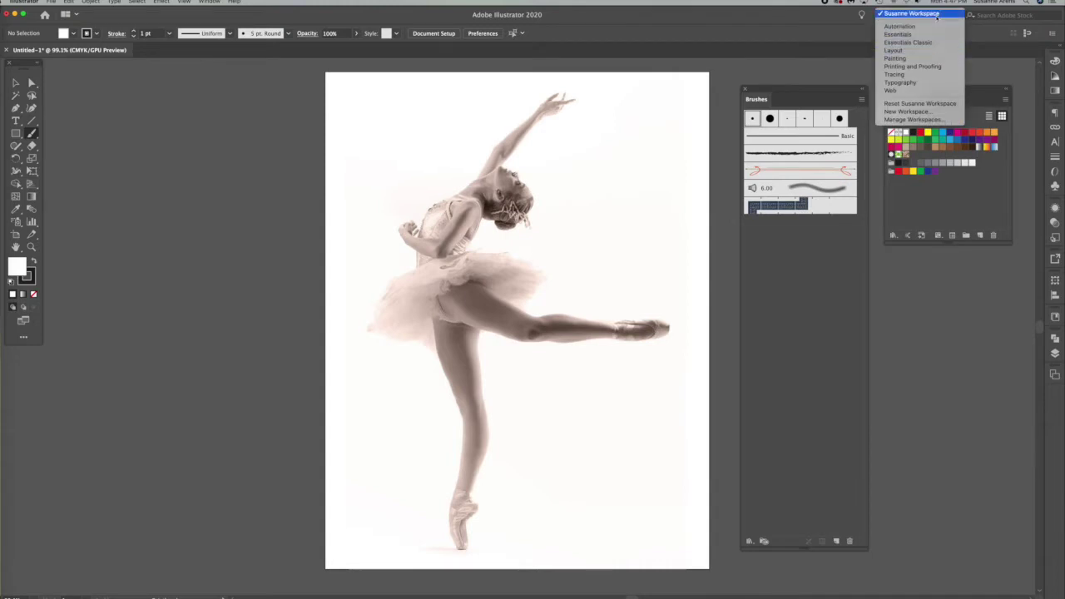
{"action": "left_click", "coordinate": [799, 100]}
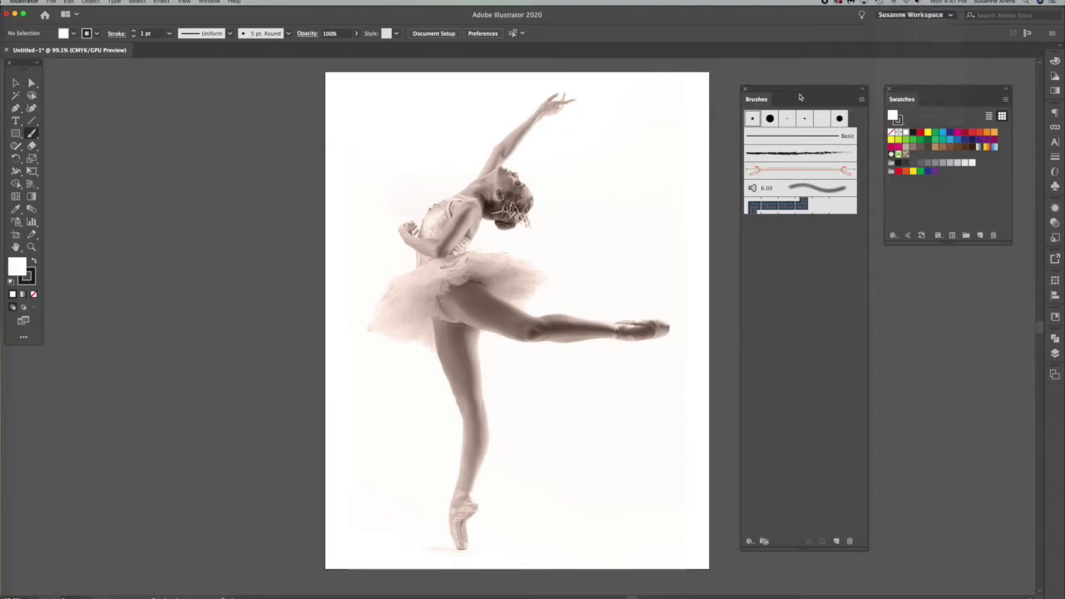
{"action": "left_click", "coordinate": [862, 101]}
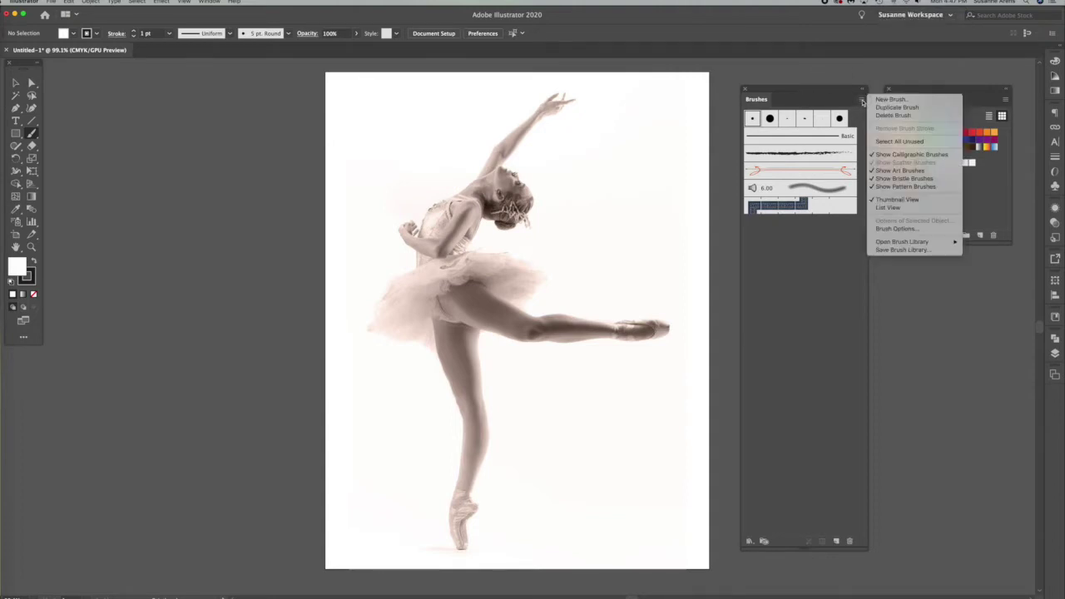
{"action": "mouse_move", "coordinate": [914, 242]}
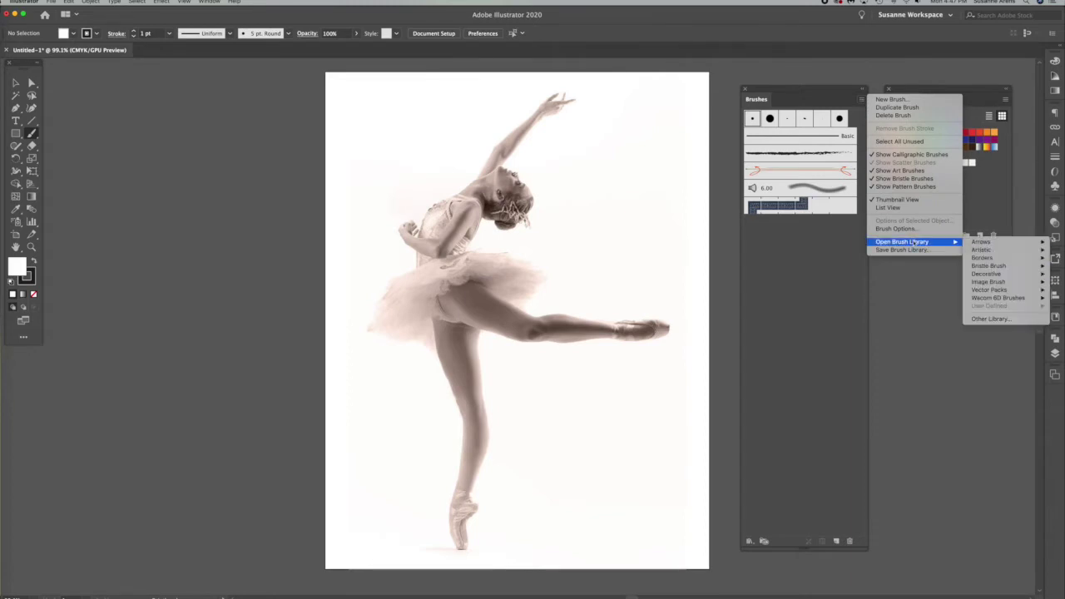
{"action": "mouse_move", "coordinate": [989, 242]}
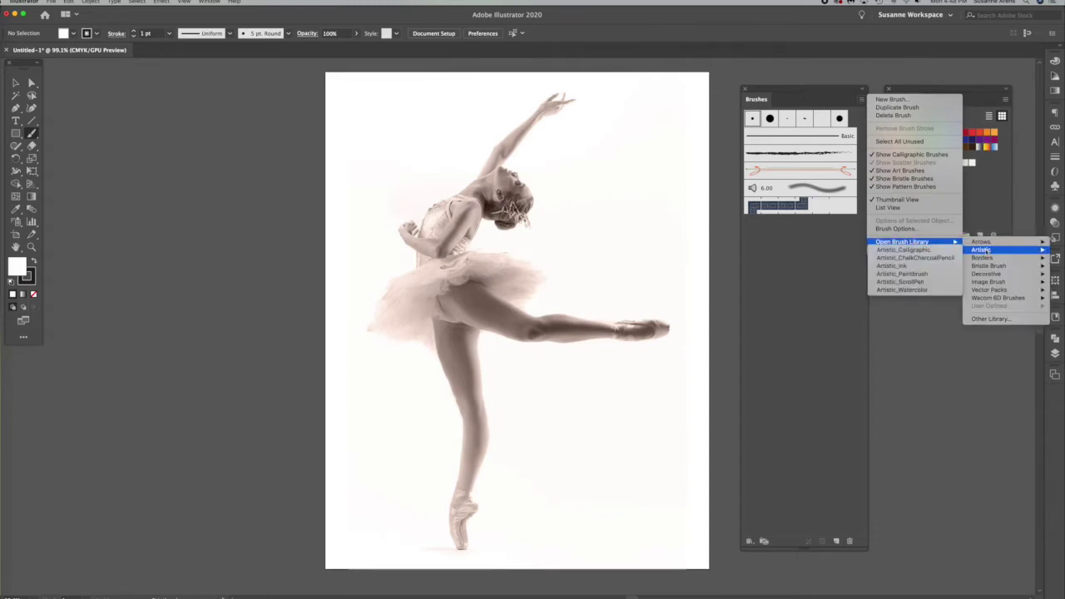
{"action": "mouse_move", "coordinate": [984, 266]}
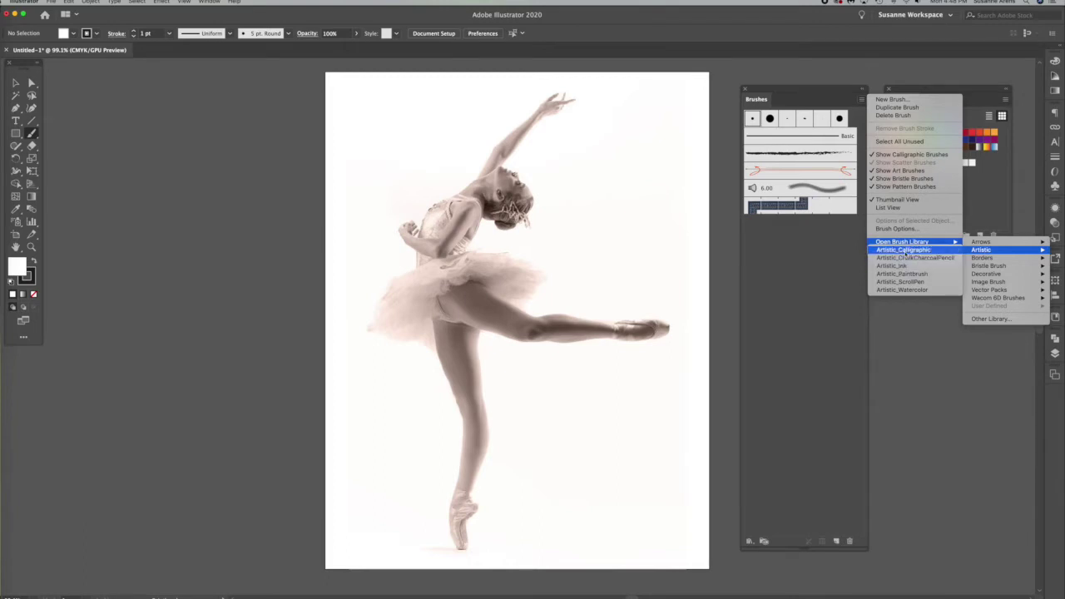
- Load the Artistic_Calligraphic library and paint two test strokes with its 40 pt Flat brush
{"action": "left_click", "coordinate": [905, 250]}
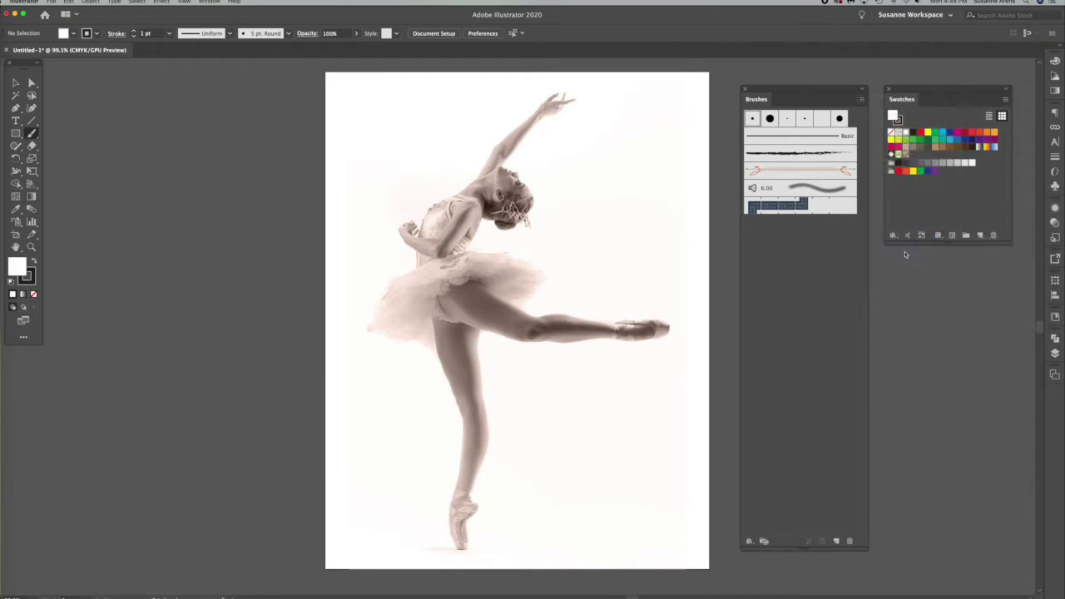
{"action": "left_click", "coordinate": [897, 306]}
{"action": "mouse_move", "coordinate": [393, 156]}
{"action": "left_mouse_down"}
{"action": "mouse_move", "coordinate": [426, 136]}
{"action": "mouse_move", "coordinate": [448, 168]}
{"action": "mouse_move", "coordinate": [497, 160]}
{"action": "mouse_move", "coordinate": [554, 173]}
{"action": "mouse_move", "coordinate": [722, 153]}
{"action": "left_mouse_up"}
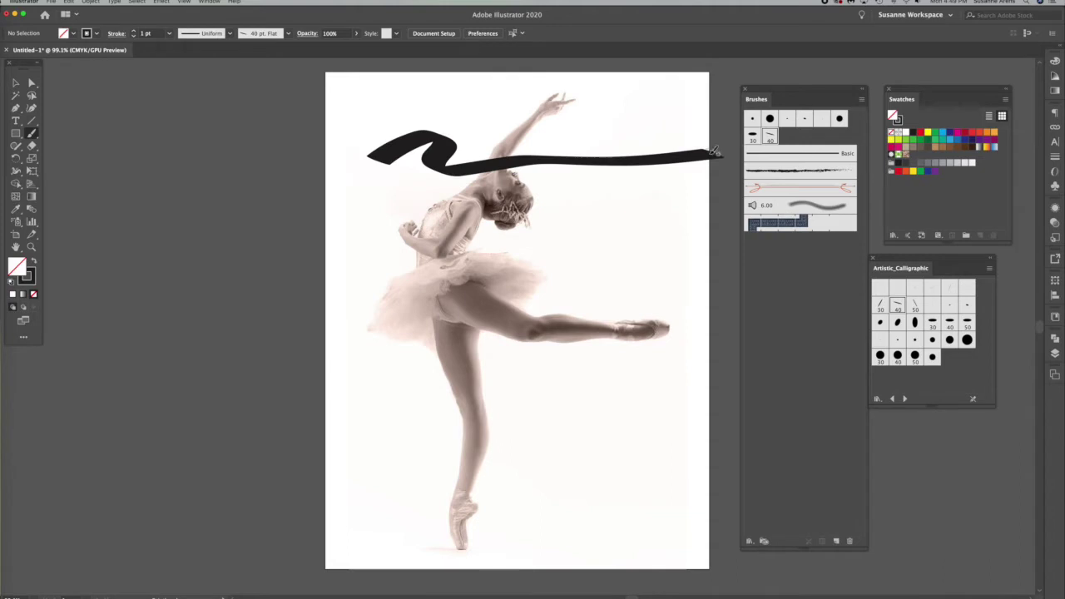
{"action": "mouse_move", "coordinate": [370, 232]}
{"action": "left_mouse_down"}
{"action": "mouse_move", "coordinate": [417, 221]}
{"action": "mouse_move", "coordinate": [431, 240]}
{"action": "mouse_move", "coordinate": [483, 203]}
{"action": "mouse_move", "coordinate": [579, 202]}
{"action": "mouse_move", "coordinate": [630, 188]}
{"action": "left_mouse_up"}
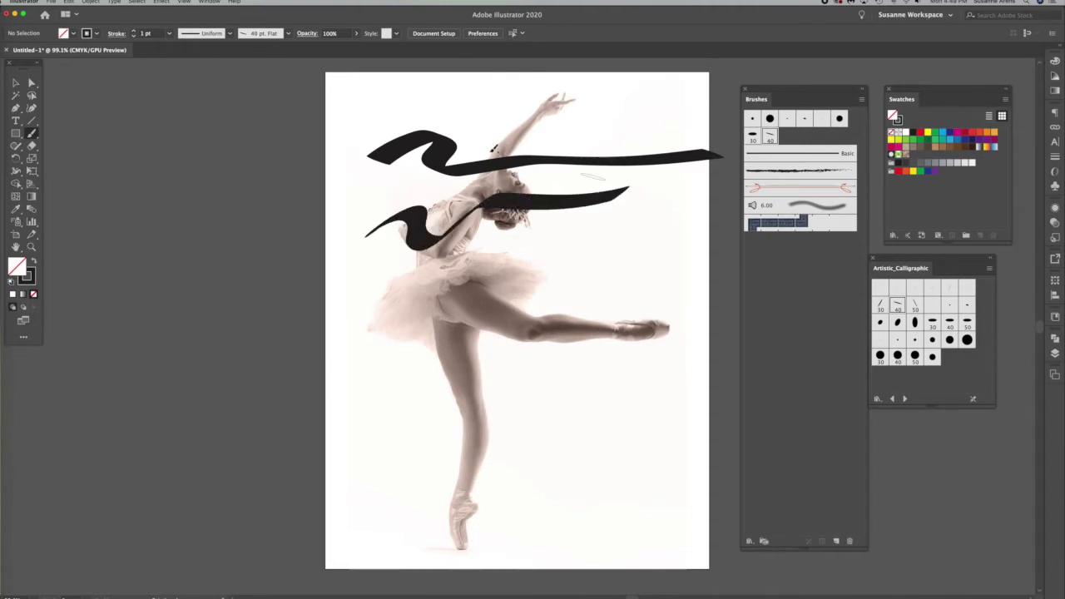
- Select and delete the two calligraphic test strokes
{"action": "left_click", "coordinate": [15, 83]}
{"action": "left_click_drag", "start_coordinate": [333, 104], "coordinate": [476, 265]}
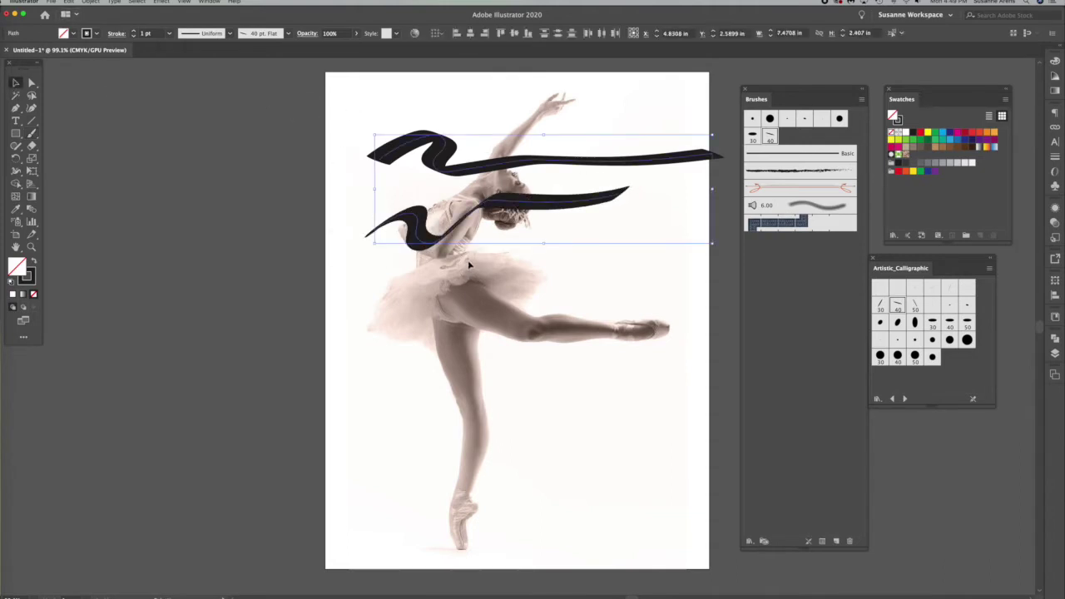
{"action": "key", "text": "Delete"}
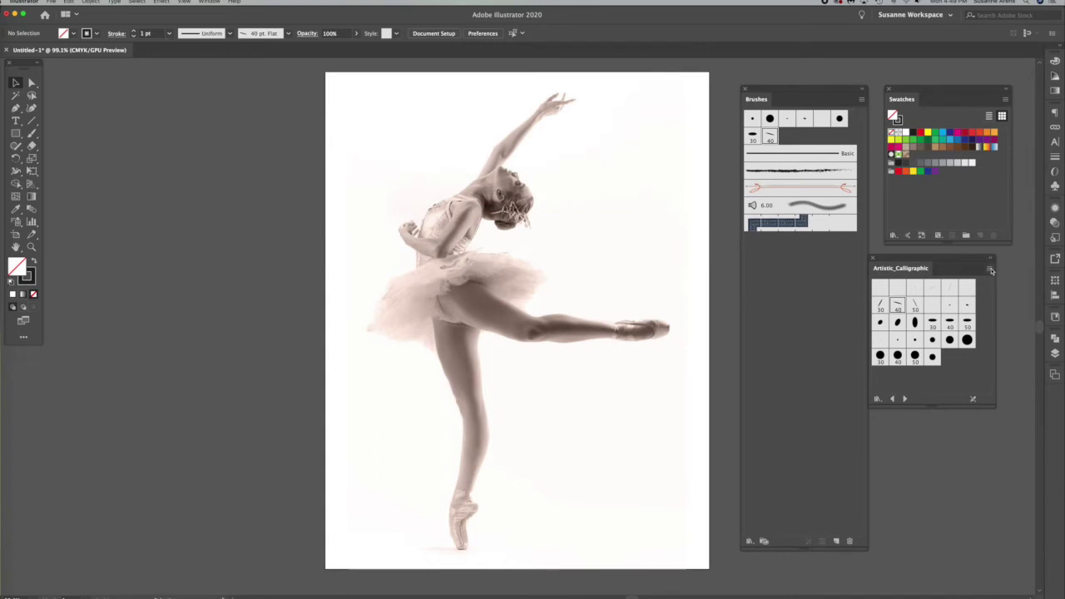
- Load the Artistic_ChalkCharcoalPencil library and paint a chalk stroke above the dancer's head
{"action": "left_click", "coordinate": [862, 100]}
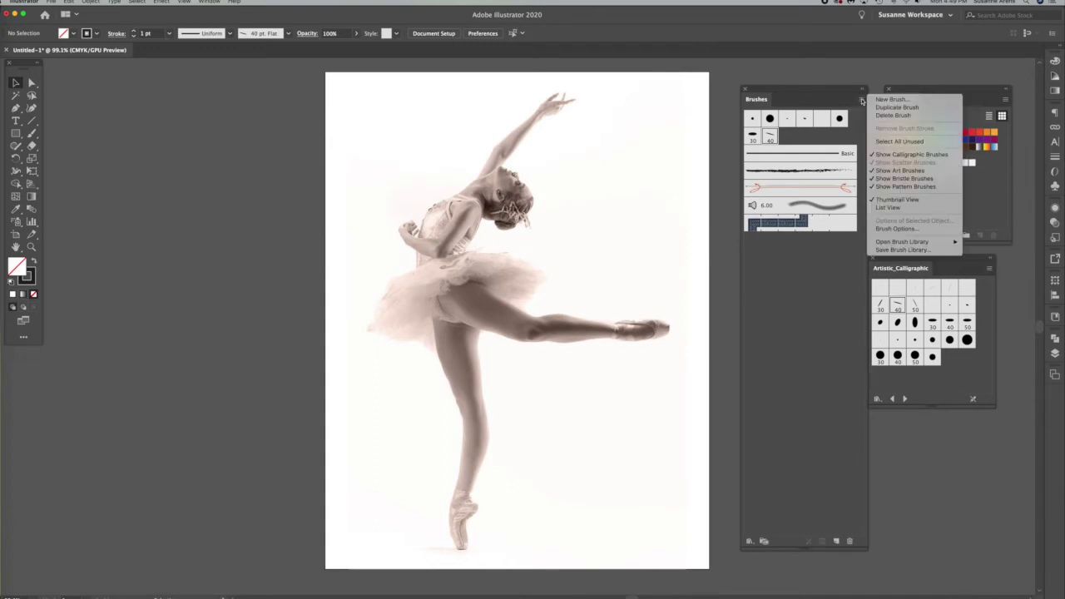
{"action": "mouse_move", "coordinate": [924, 242]}
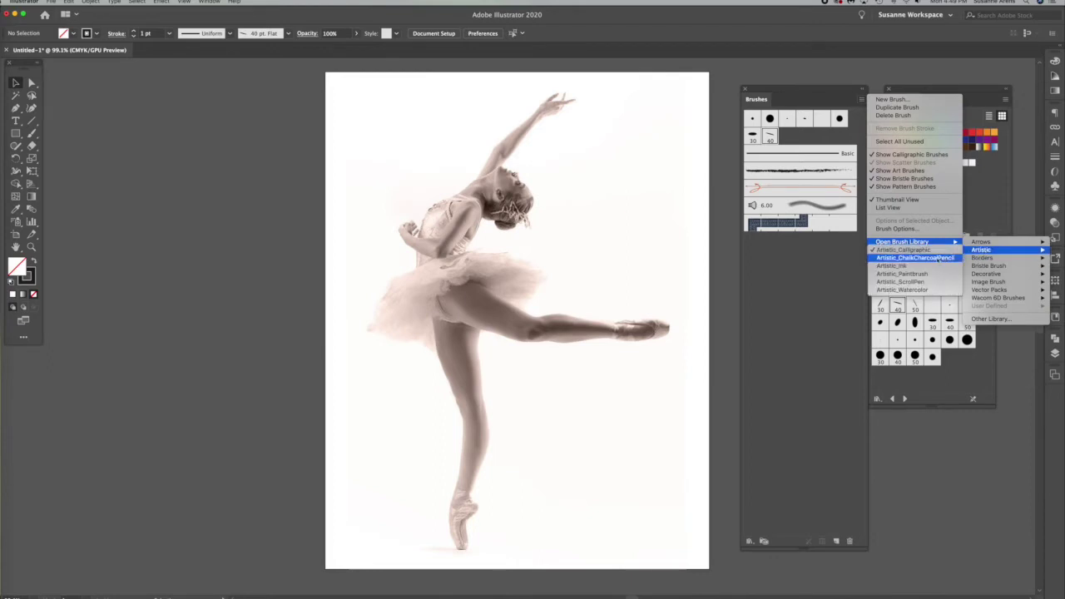
{"action": "left_click", "coordinate": [939, 258]}
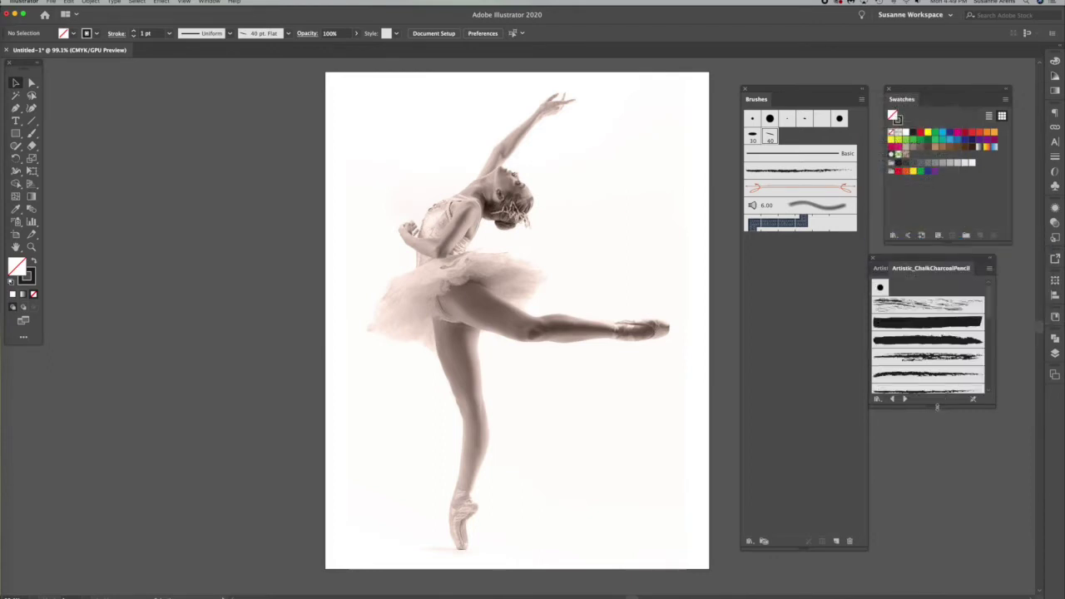
{"action": "left_click_drag", "start_coordinate": [937, 407], "coordinate": [935, 564]}
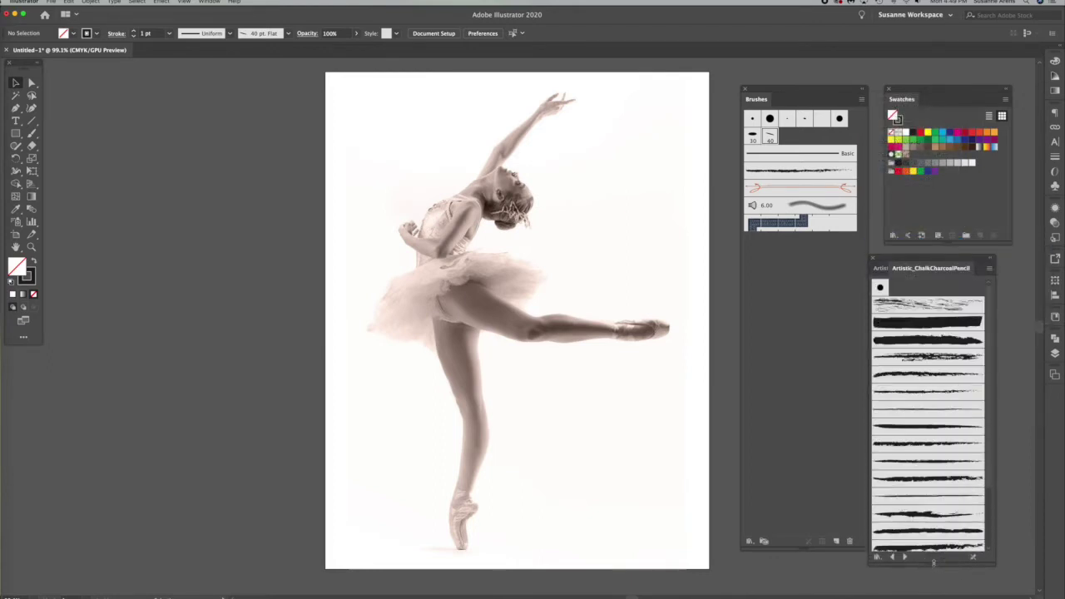
{"action": "left_click", "coordinate": [913, 356]}
{"action": "key", "text": "b"}
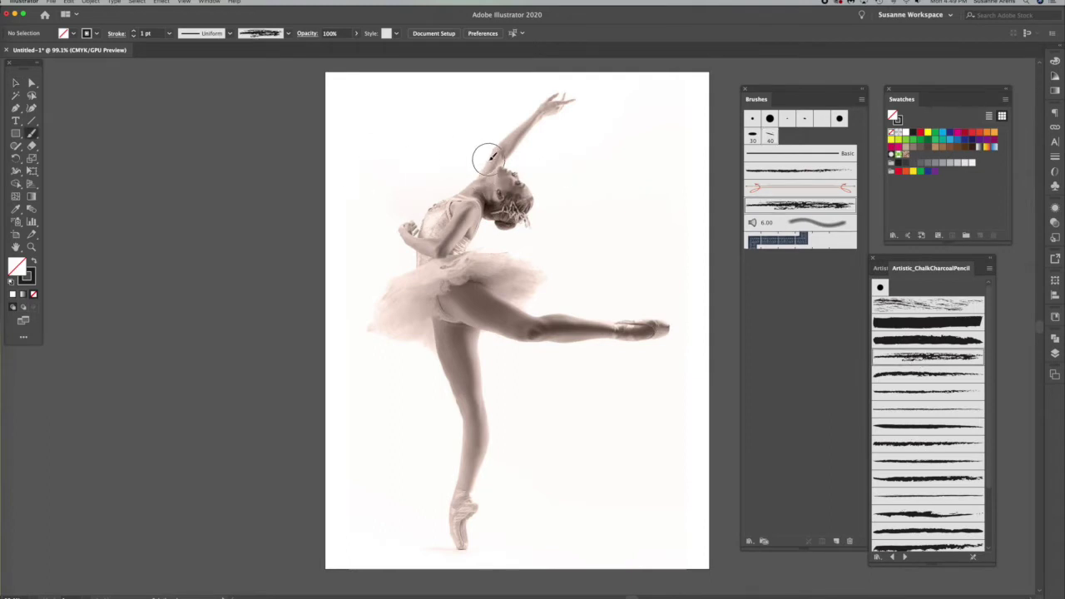
{"action": "left_click_drag", "start_coordinate": [361, 174], "coordinate": [624, 176]}
- Select the chalk stroke and colour it with a blue stroke swatch
{"action": "left_click", "coordinate": [15, 83]}
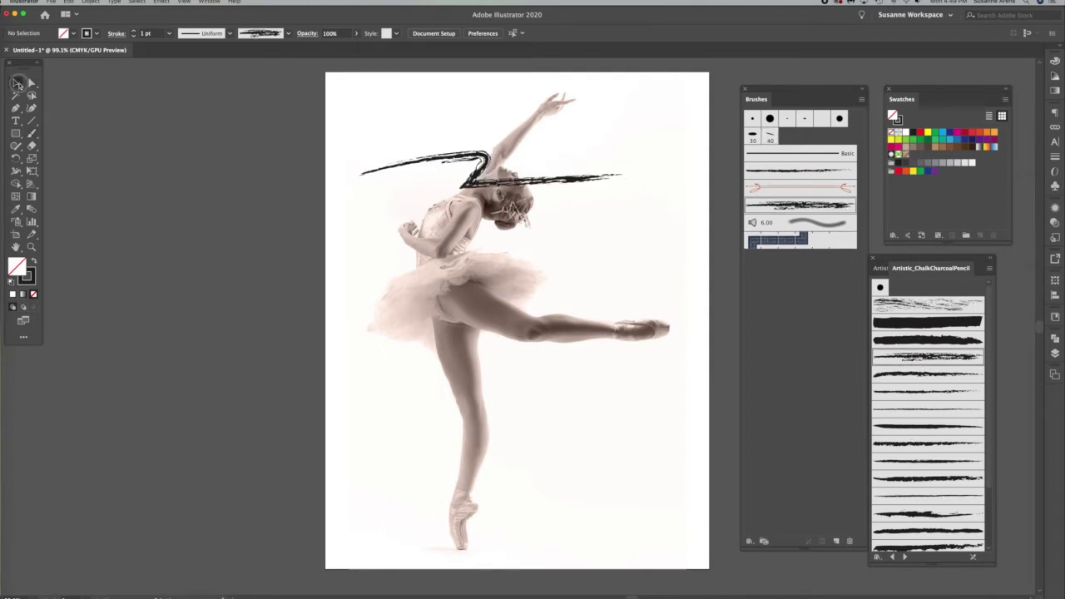
{"action": "left_click", "coordinate": [430, 164]}
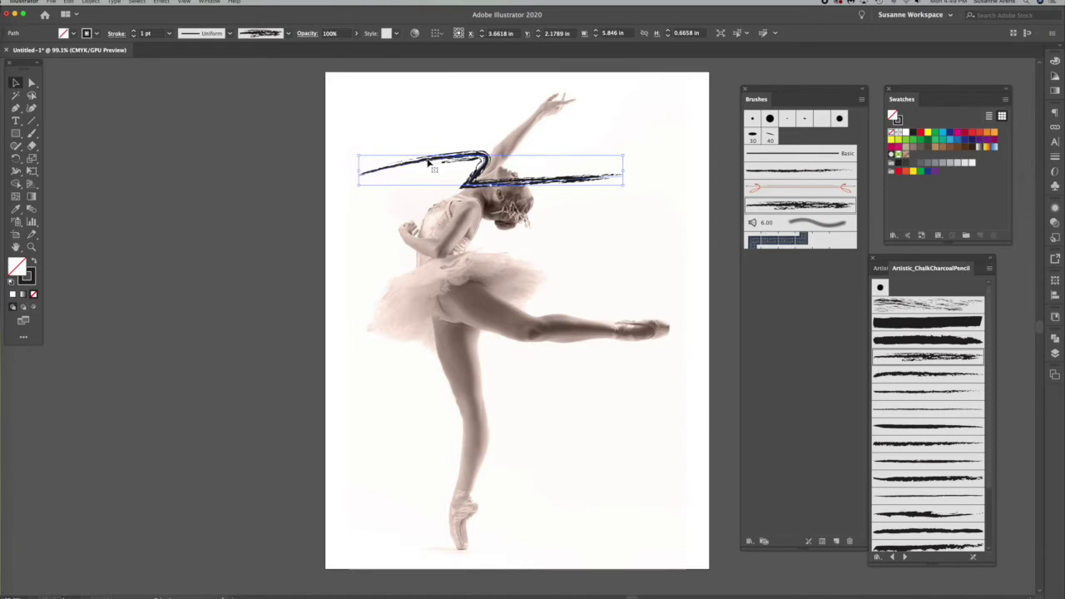
{"action": "left_click", "coordinate": [26, 278]}
{"action": "left_click", "coordinate": [918, 172]}
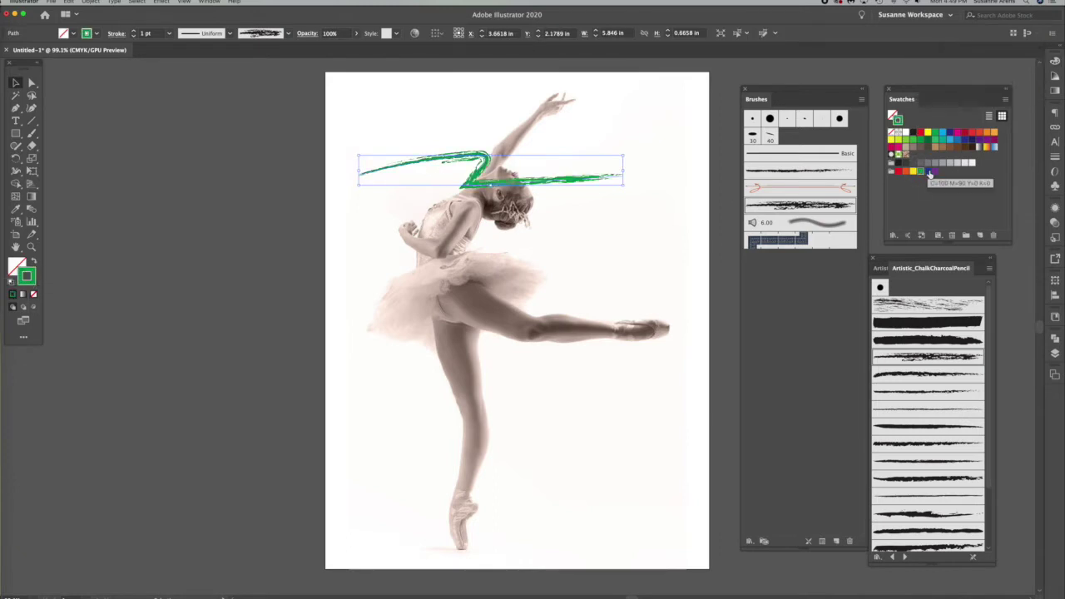
{"action": "left_click", "coordinate": [929, 171]}
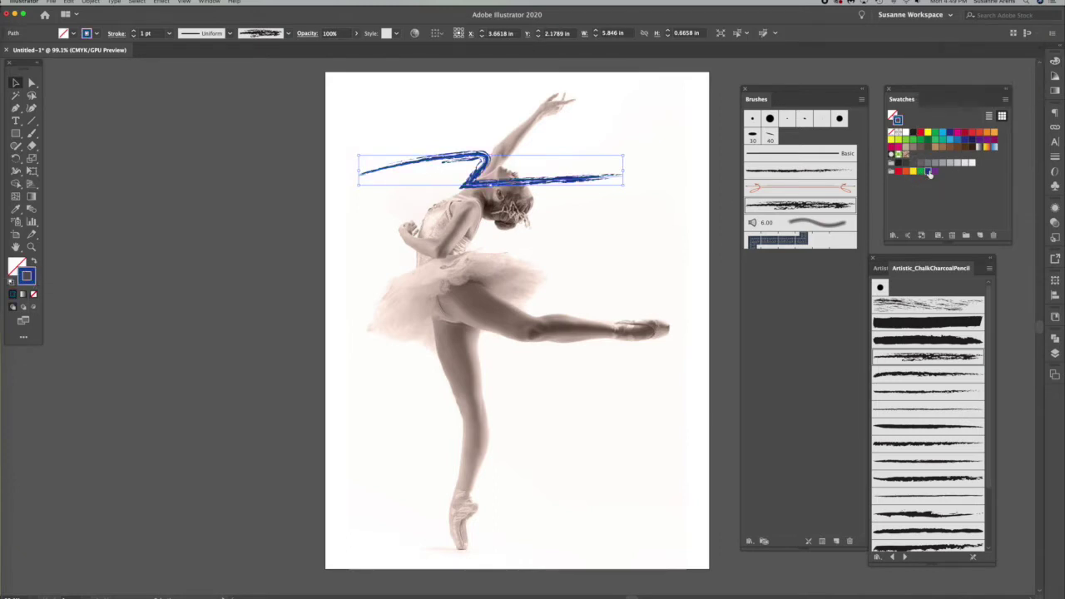
- Set the chalk stroke to 0.5 pt with a tapered width profile, then delete it
{"action": "left_click", "coordinate": [169, 34]}
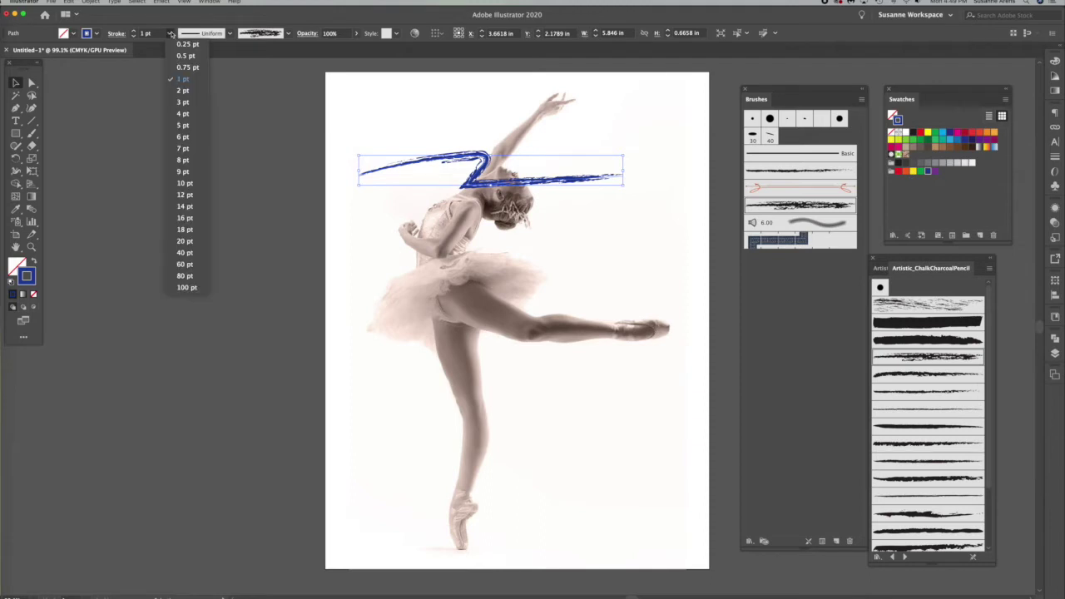
{"action": "left_click", "coordinate": [181, 102]}
{"action": "left_click", "coordinate": [169, 34]}
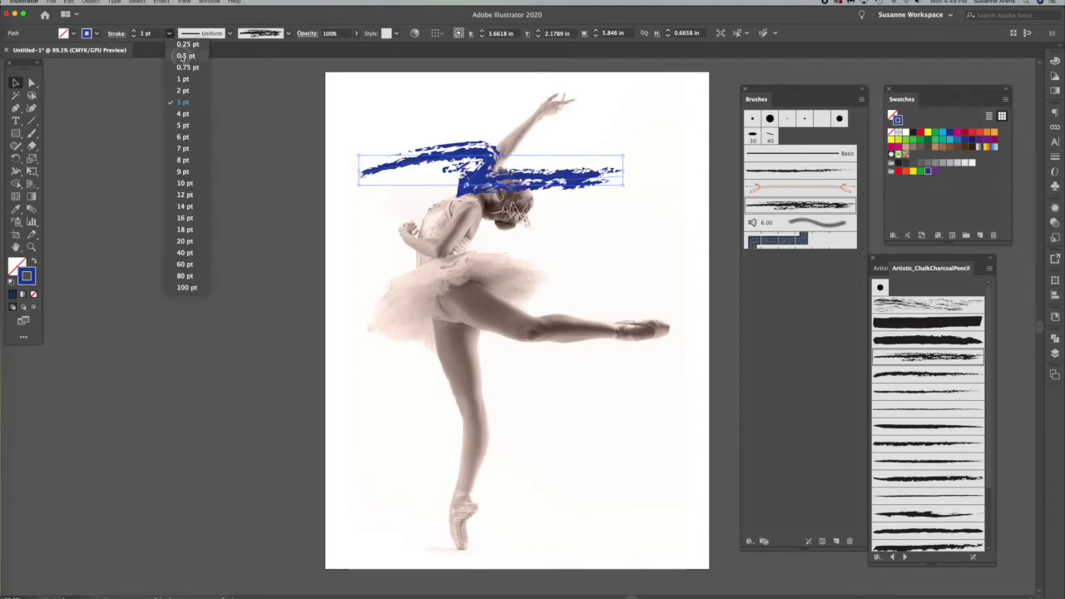
{"action": "left_click", "coordinate": [182, 56]}
{"action": "left_click", "coordinate": [230, 33]}
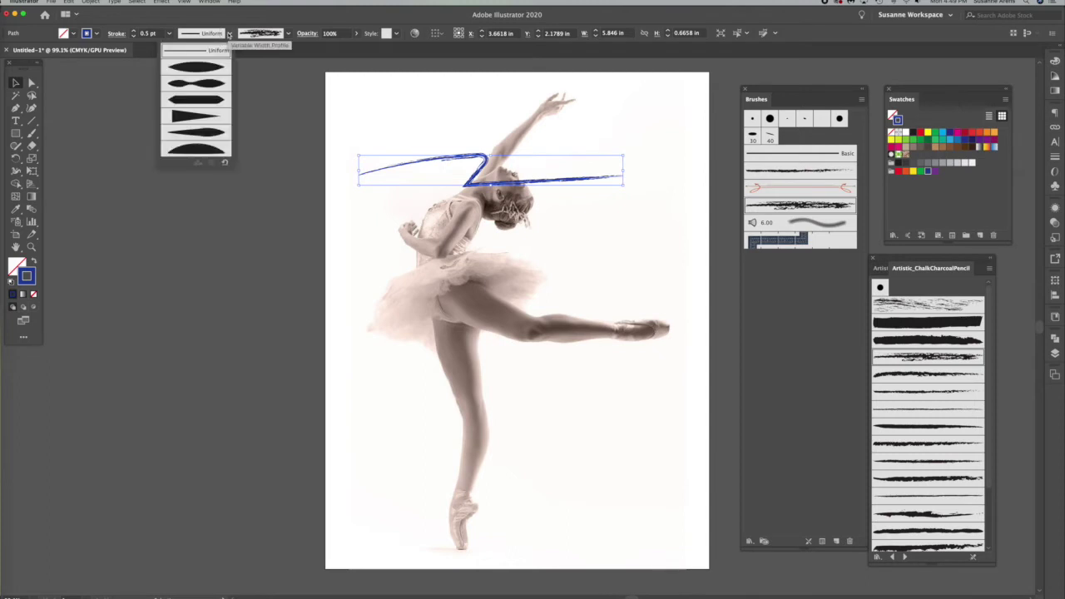
{"action": "left_click", "coordinate": [195, 119]}
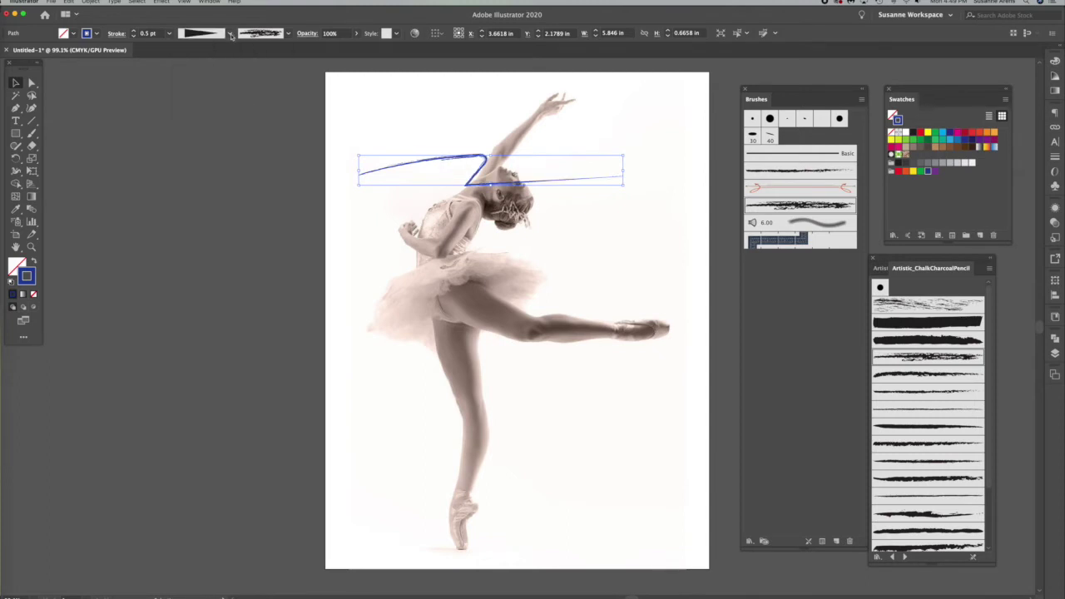
{"action": "left_click", "coordinate": [231, 33]}
{"action": "left_click", "coordinate": [208, 82]}
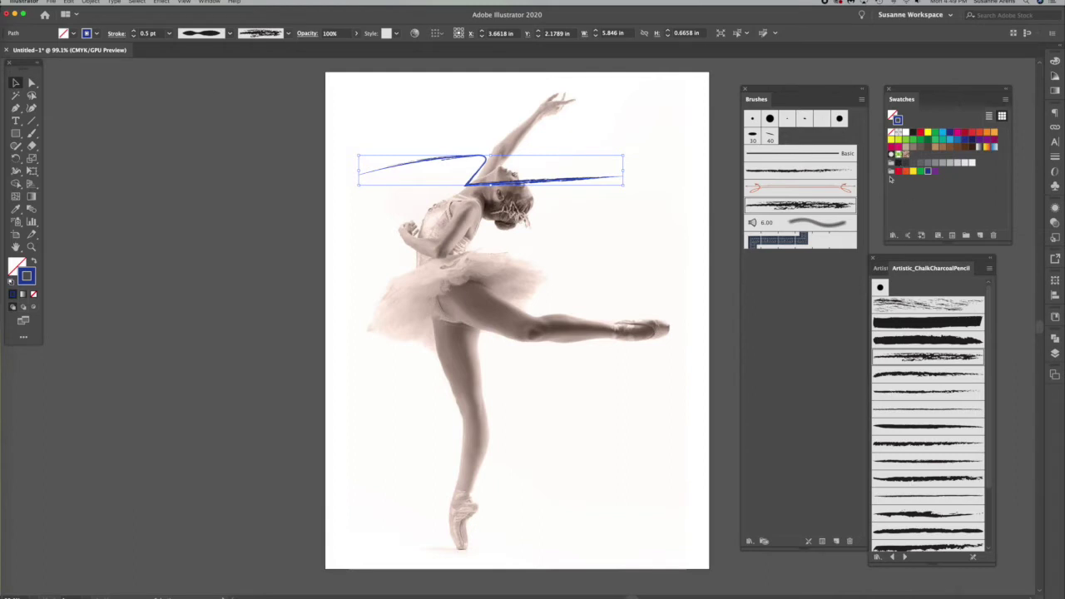
{"action": "key", "text": "Delete"}
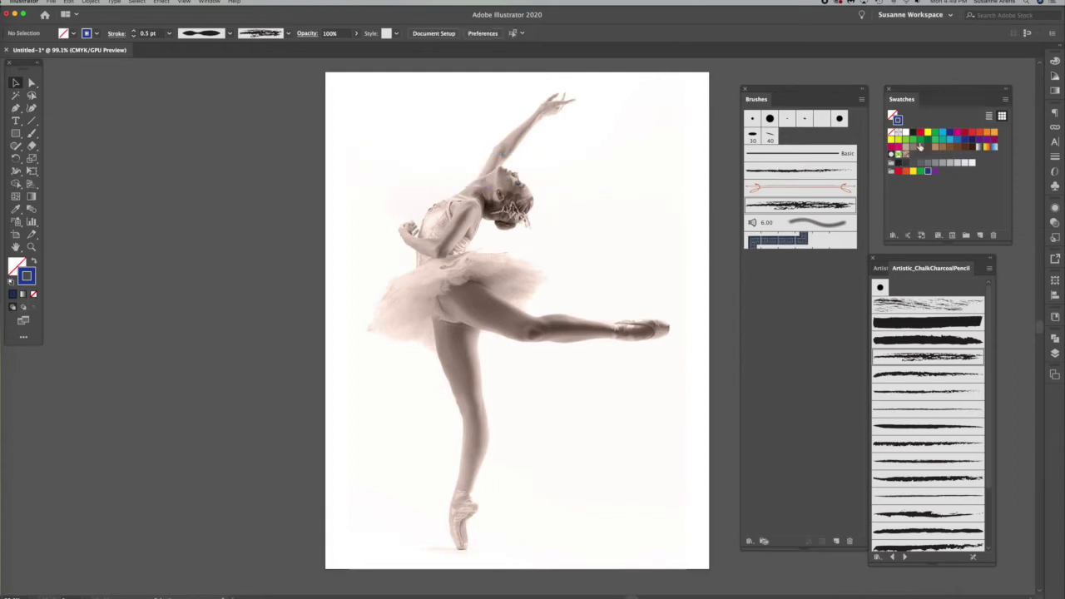
- Load the Artistic_Ink library and add its dotted ink brush to the document
{"action": "left_click", "coordinate": [862, 99]}
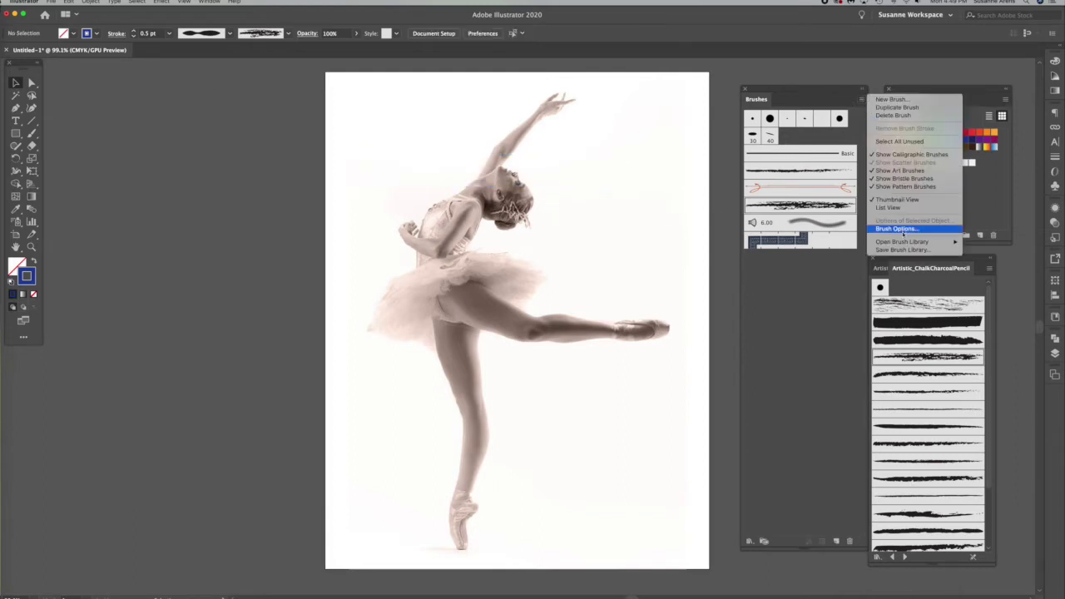
{"action": "mouse_move", "coordinate": [903, 243]}
{"action": "mouse_move", "coordinate": [982, 250]}
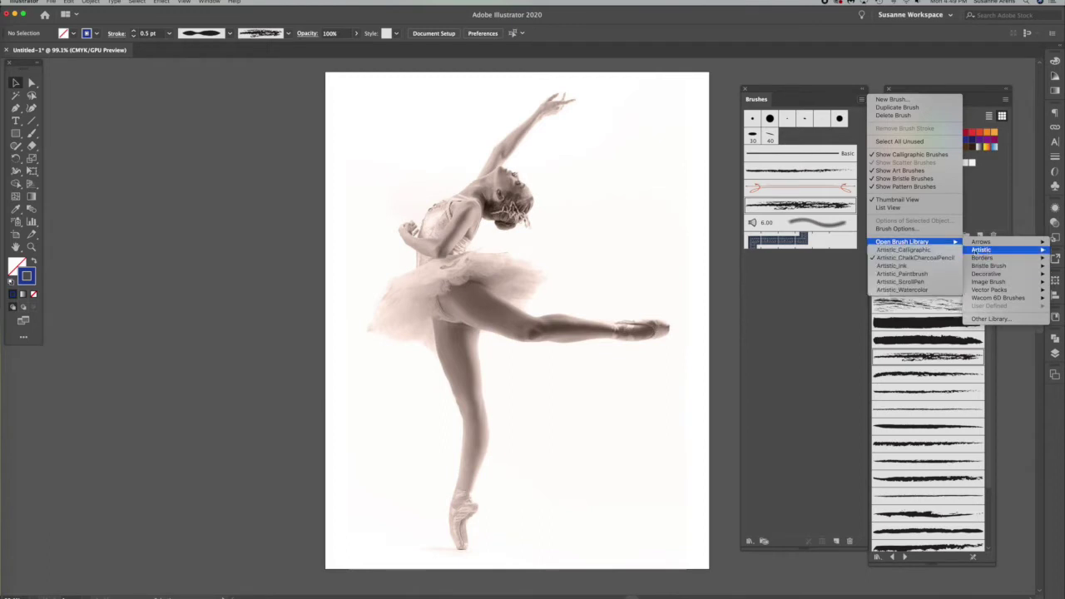
{"action": "left_click", "coordinate": [902, 268]}
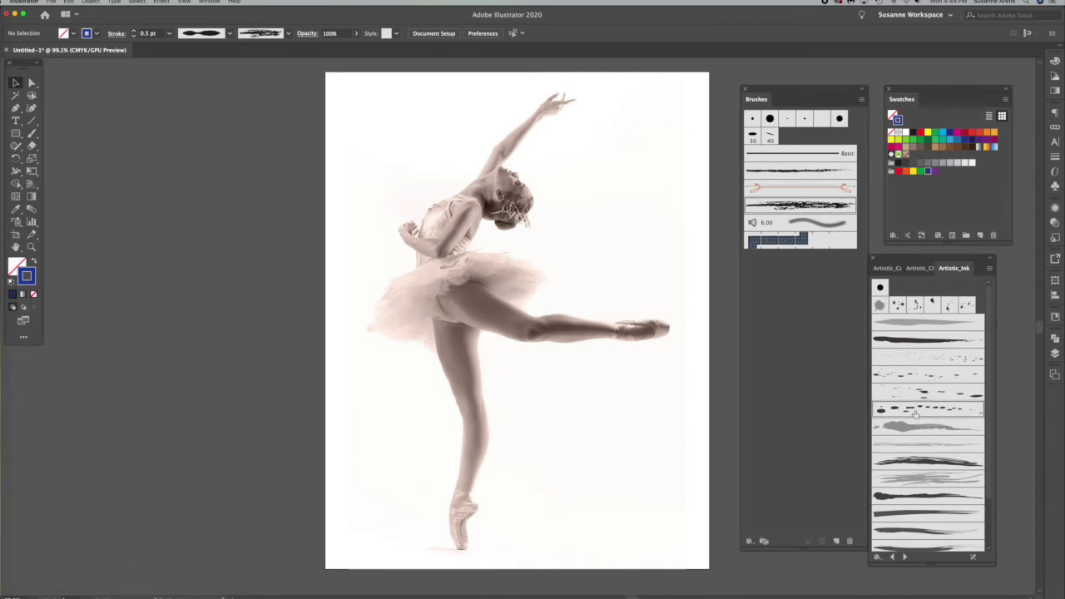
{"action": "left_click", "coordinate": [916, 411]}
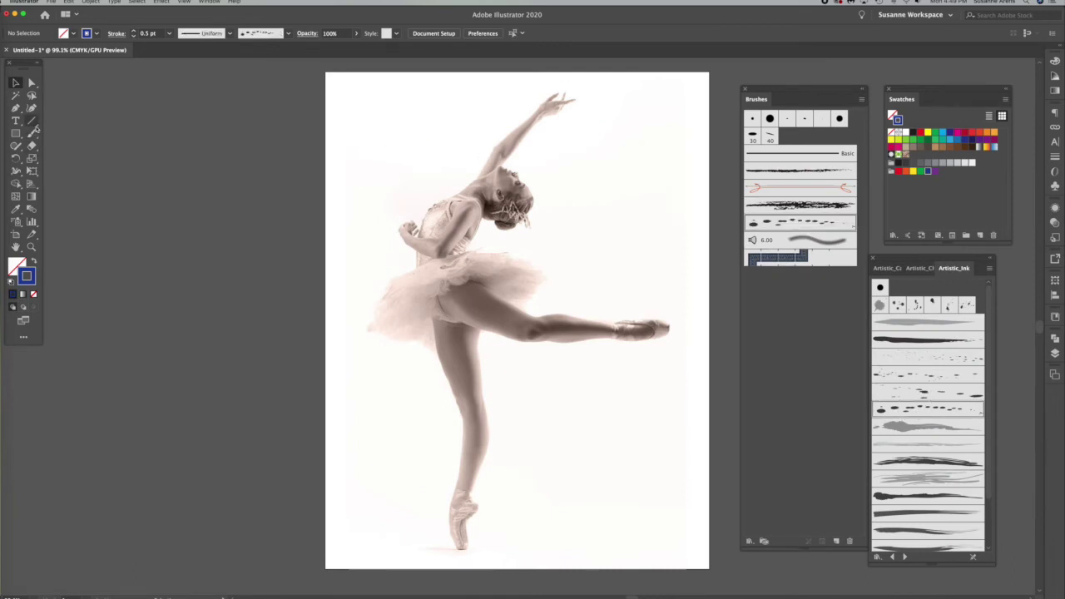
{"action": "left_click", "coordinate": [32, 133]}
- Paint three dotted ink splashes across the top, upper body and tutu
{"action": "left_click_drag", "start_coordinate": [407, 135], "coordinate": [697, 150]}
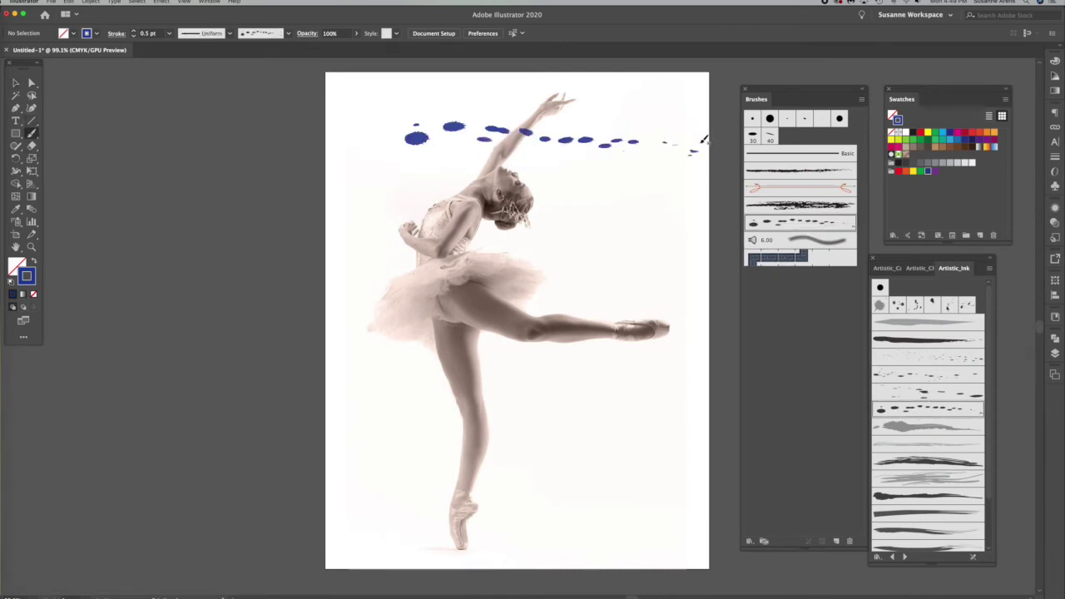
{"action": "left_click_drag", "start_coordinate": [397, 198], "coordinate": [642, 211]}
{"action": "left_click_drag", "start_coordinate": [378, 178], "coordinate": [498, 344]}
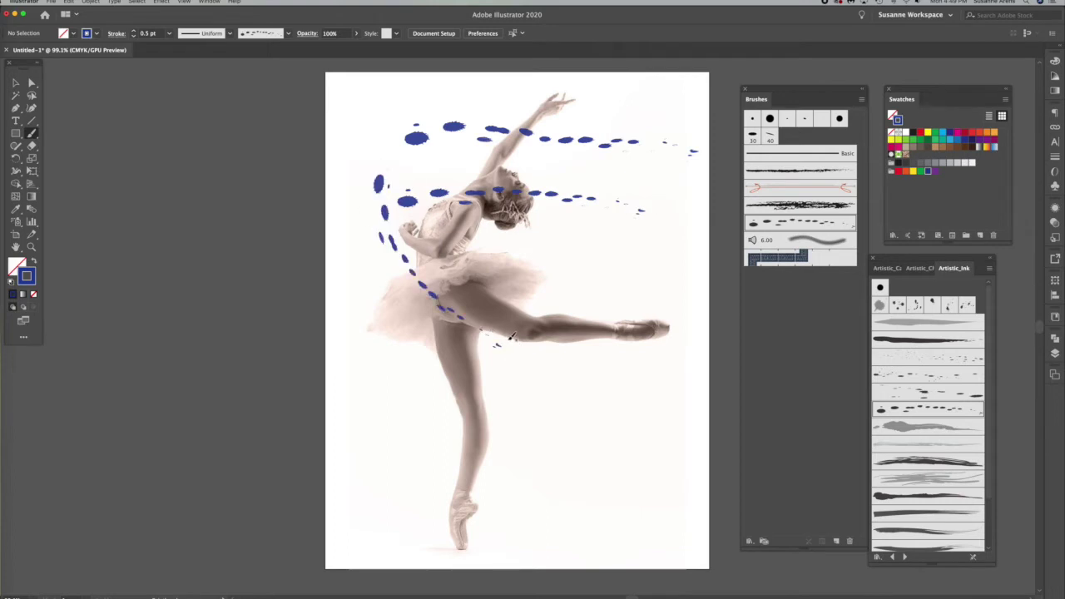
- Paint sweeping ink curves around the legs and a stroke across the hips with other ink brushes
{"action": "left_click", "coordinate": [930, 427]}
{"action": "mouse_move", "coordinate": [547, 239]}
{"action": "left_mouse_down"}
{"action": "mouse_move", "coordinate": [603, 350]}
{"action": "mouse_move", "coordinate": [445, 471]}
{"action": "left_mouse_up"}
{"action": "left_click_drag", "start_coordinate": [545, 310], "coordinate": [678, 528]}
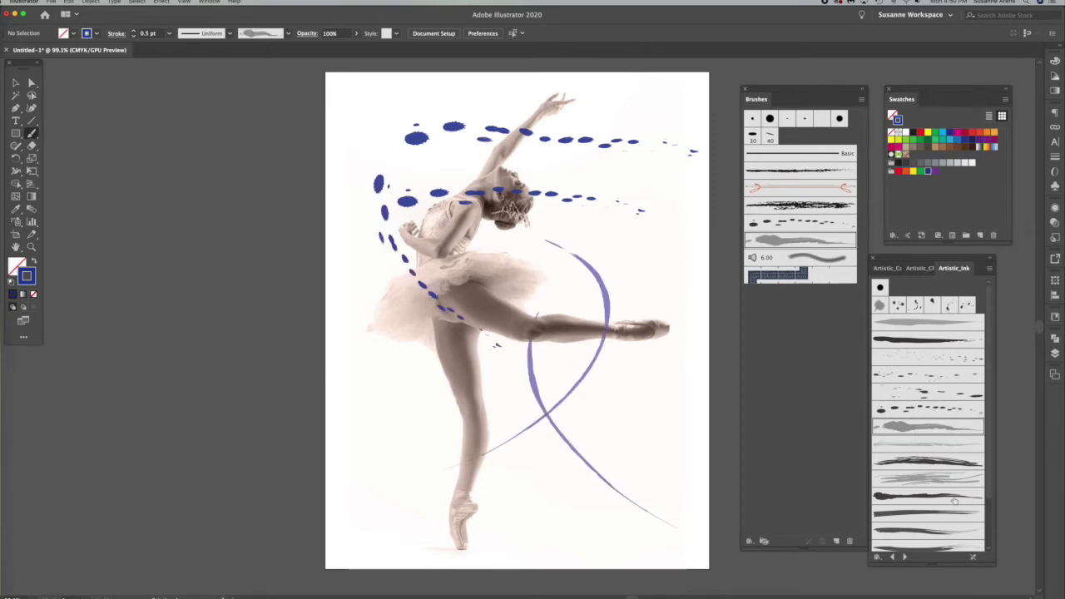
{"action": "left_click", "coordinate": [924, 477]}
{"action": "left_click_drag", "start_coordinate": [383, 351], "coordinate": [616, 409]}
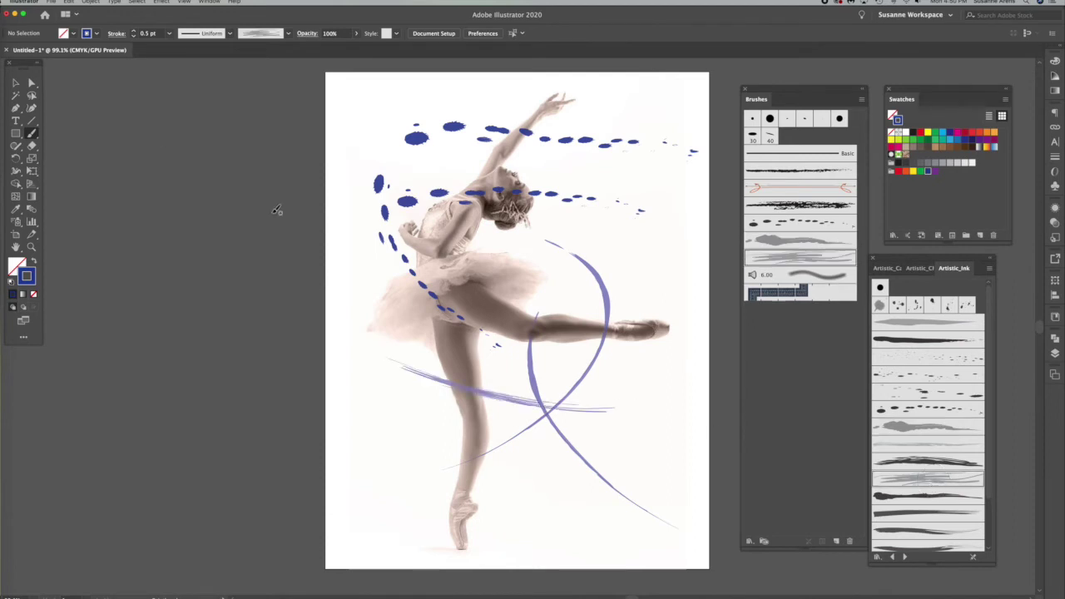
{"action": "left_click", "coordinate": [15, 83]}
- Give the hip ink stroke a 2 pt weight and the tapered wedge width profile
{"action": "left_click", "coordinate": [426, 380]}
{"action": "left_click", "coordinate": [169, 34]}
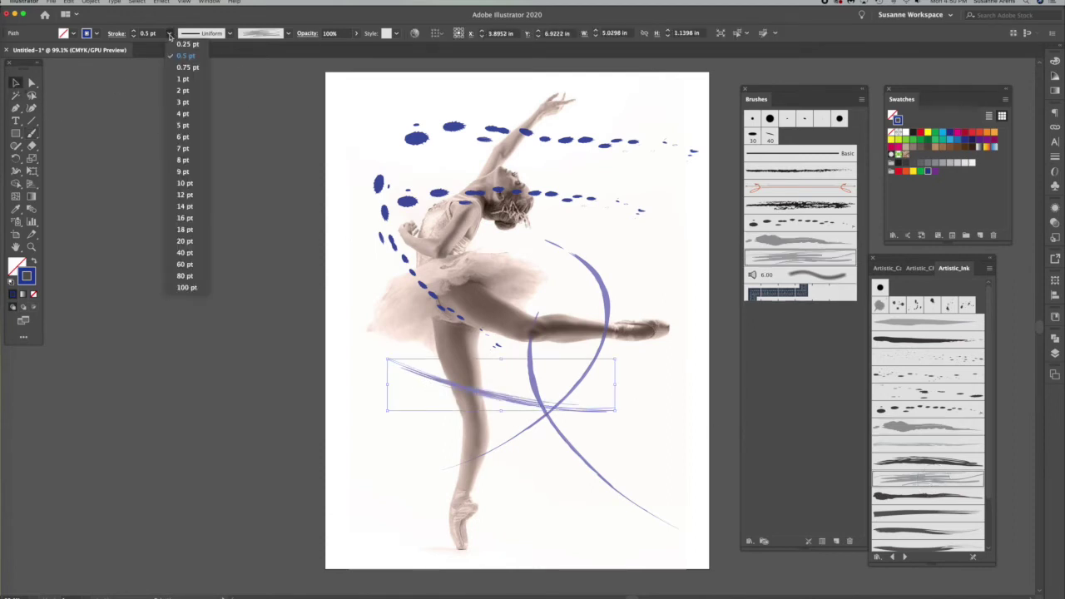
{"action": "left_click", "coordinate": [178, 119]}
{"action": "left_click", "coordinate": [169, 34]}
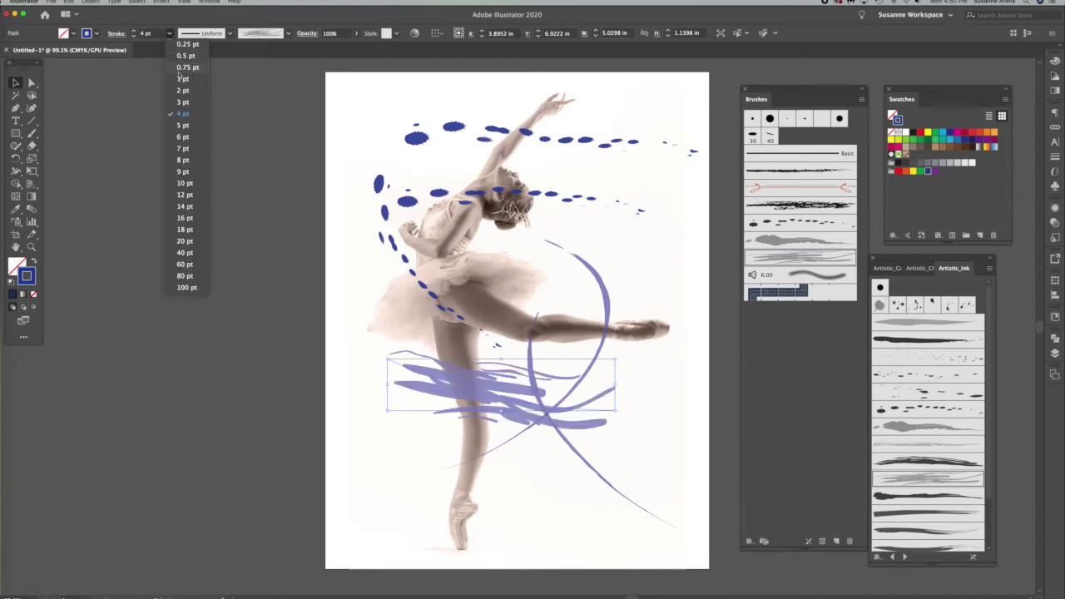
{"action": "left_click", "coordinate": [182, 90]}
{"action": "left_click", "coordinate": [230, 33]}
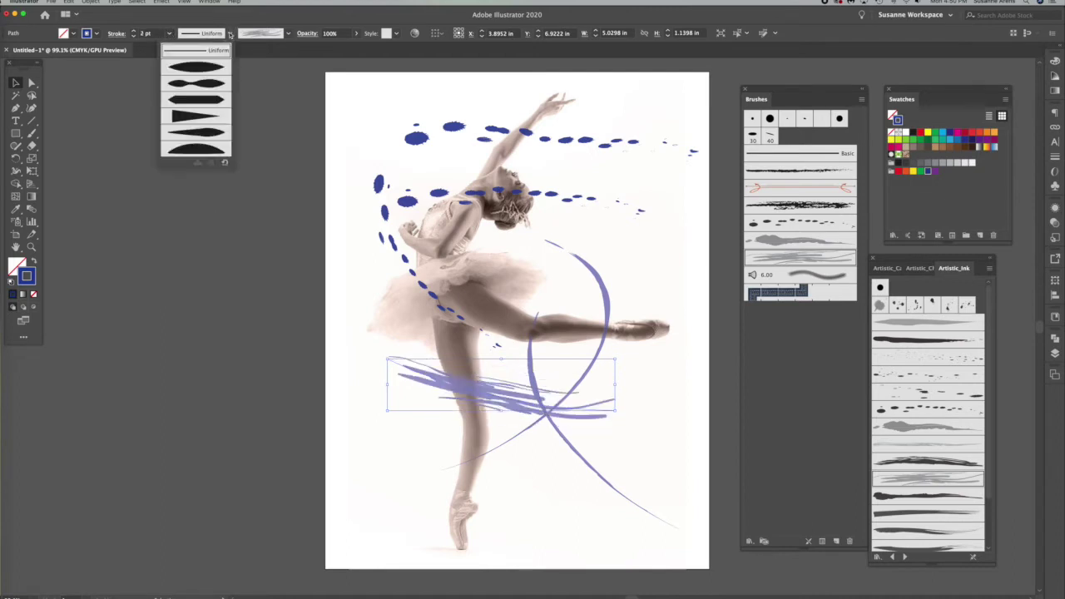
{"action": "left_click", "coordinate": [200, 119]}
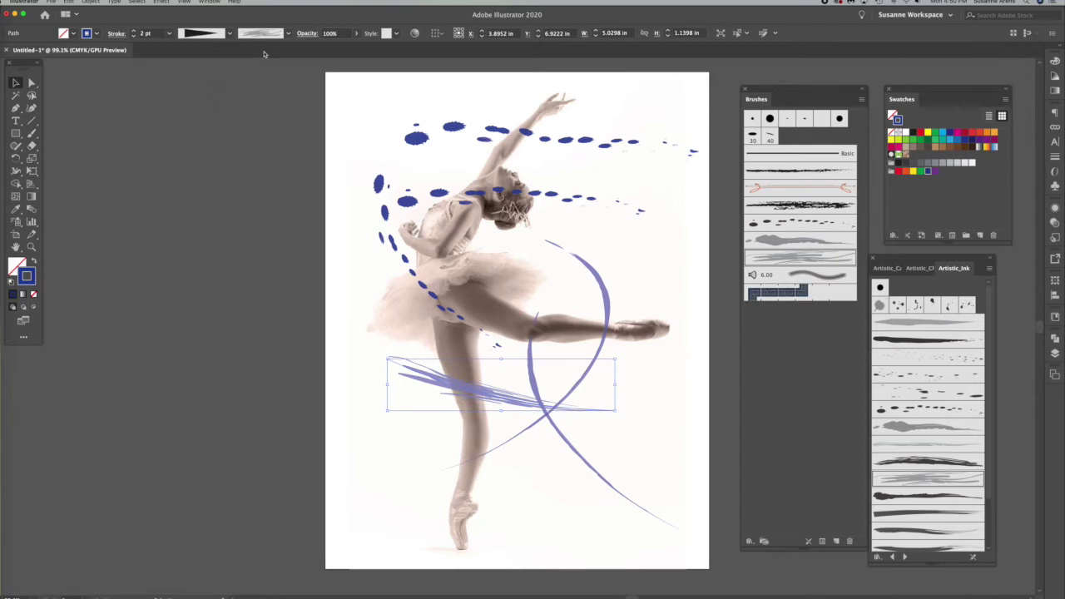
- Load the Artistic_Paintbrush brush library from the Brushes panel menu
{"action": "left_click", "coordinate": [860, 100]}
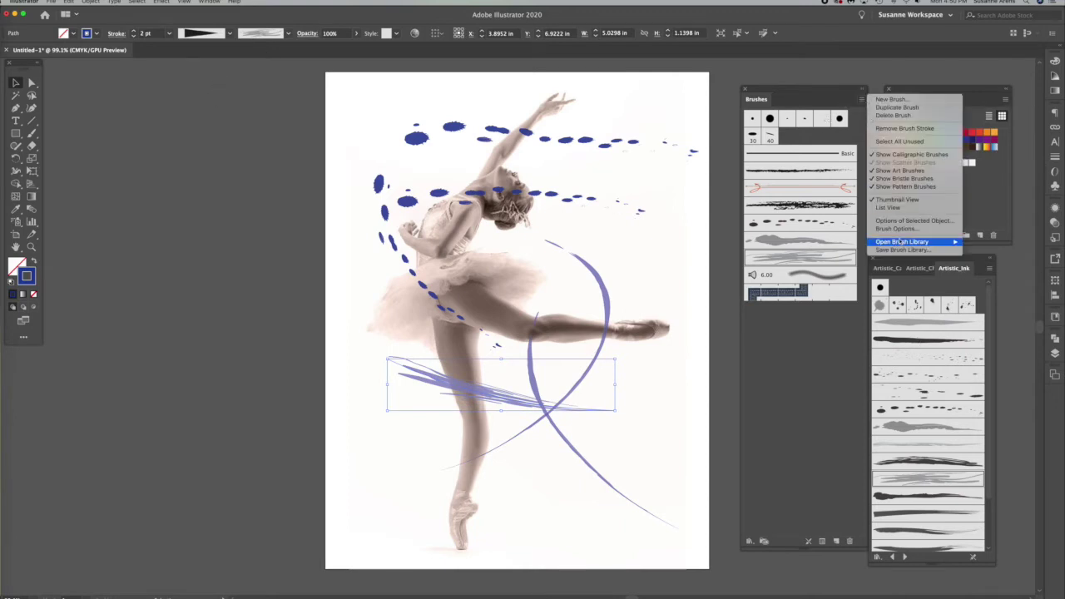
{"action": "mouse_move", "coordinate": [900, 242]}
{"action": "mouse_move", "coordinate": [982, 250]}
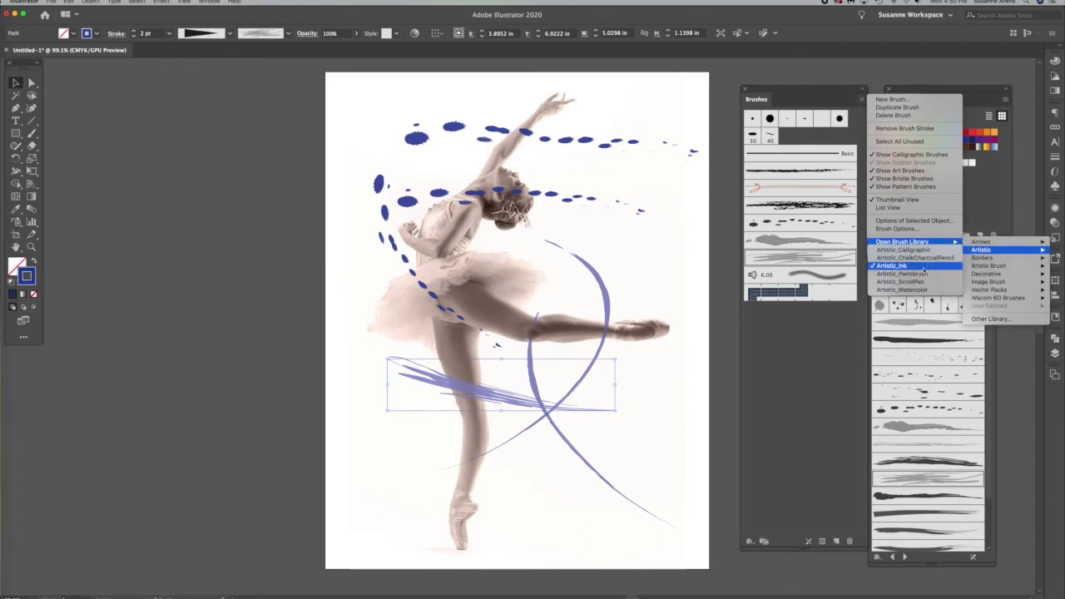
{"action": "left_click", "coordinate": [913, 277]}
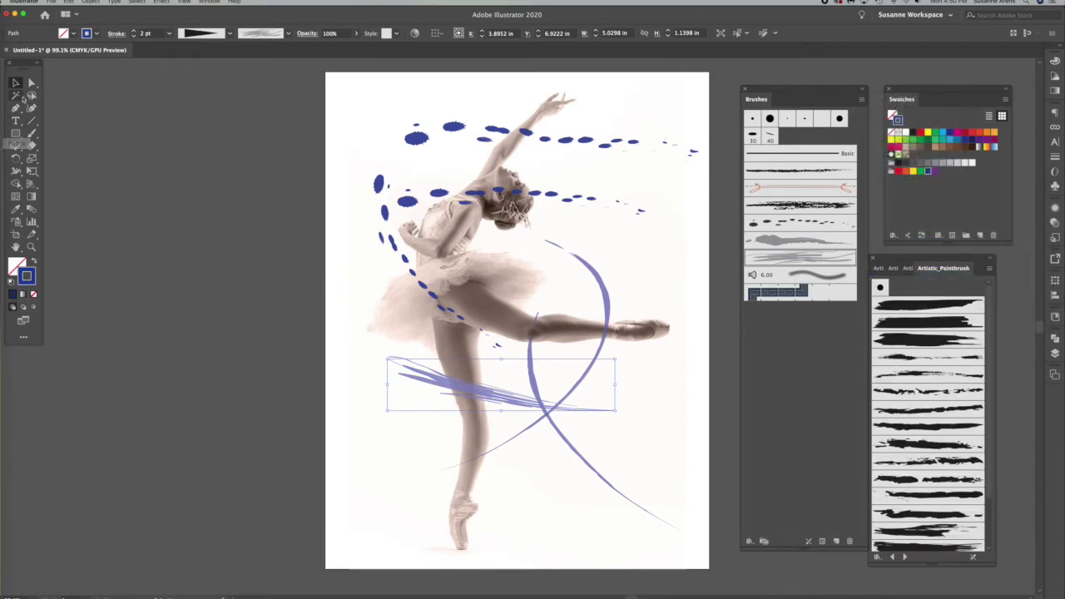
- Marquee-select all the blue ink strokes over the photo and delete them
{"action": "left_click_drag", "start_coordinate": [323, 100], "coordinate": [661, 491]}
{"action": "key", "text": "Delete"}
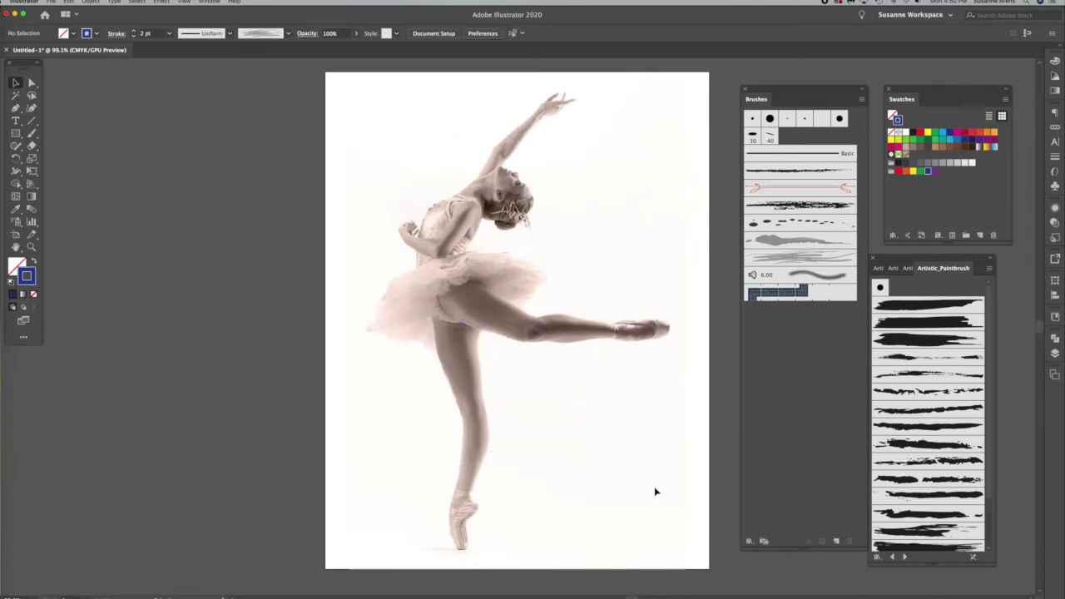
{"action": "left_click", "coordinate": [32, 133]}
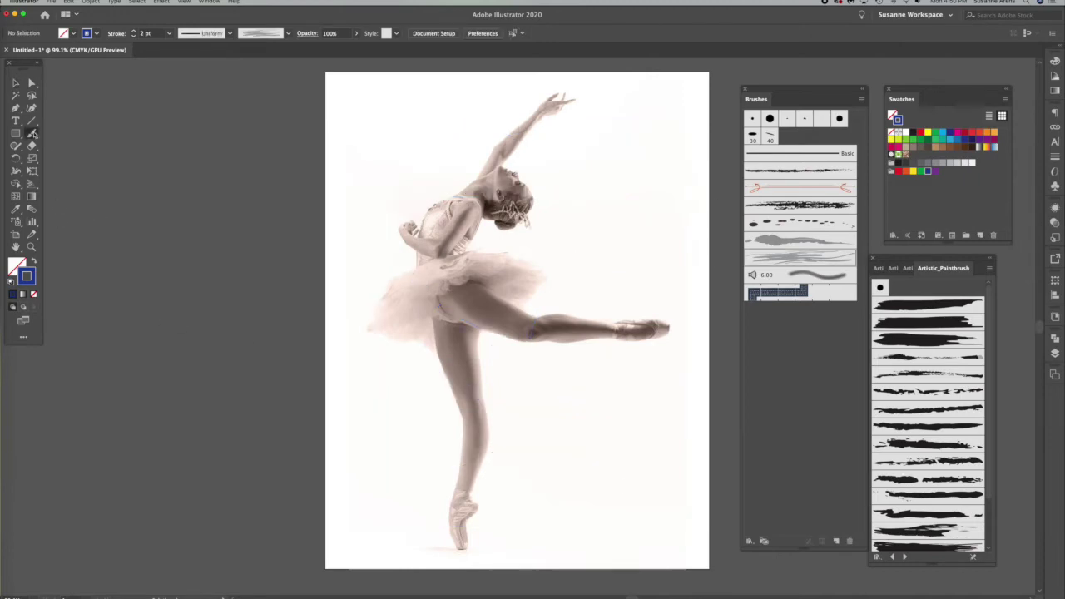
- Paint blue paintbrush strokes along the extended leg, standing leg, raised arm, and out to the foot
{"action": "left_click", "coordinate": [912, 359]}
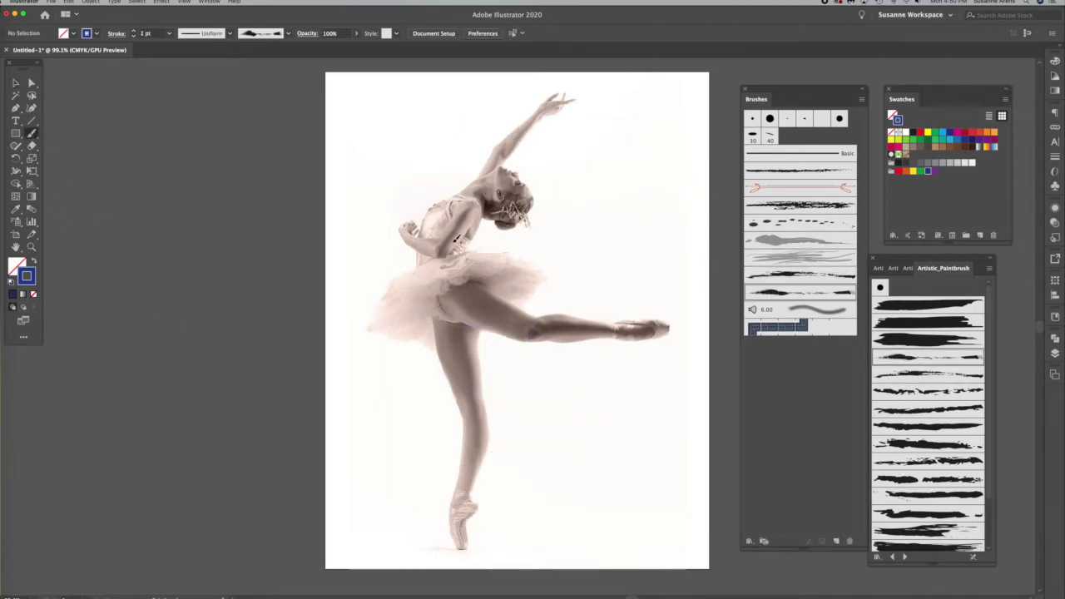
{"action": "mouse_move", "coordinate": [434, 283]}
{"action": "left_mouse_down"}
{"action": "mouse_move", "coordinate": [537, 330]}
{"action": "mouse_move", "coordinate": [695, 329]}
{"action": "left_mouse_up"}
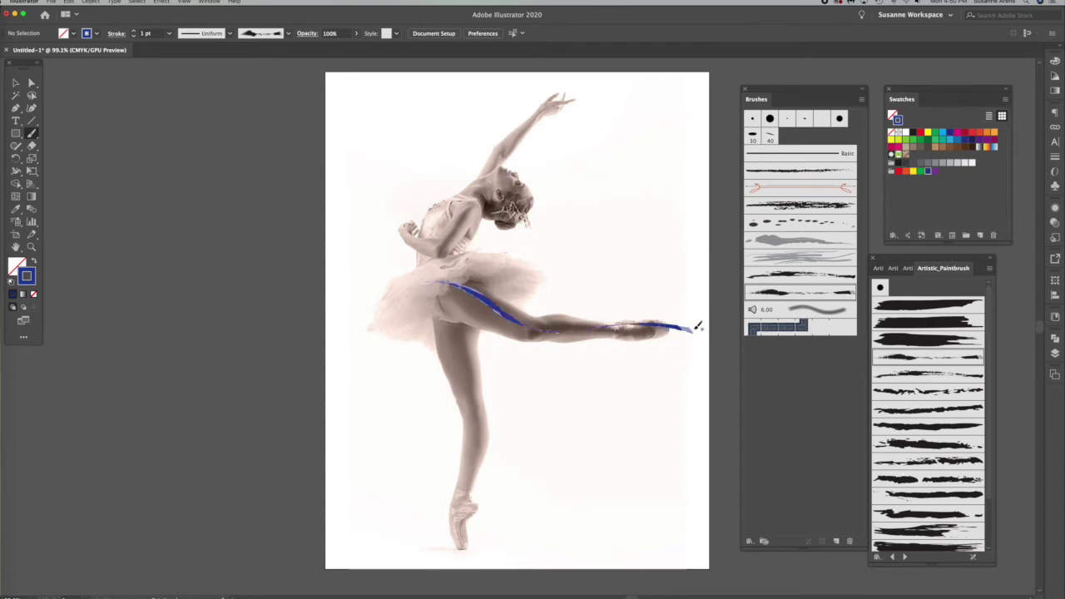
{"action": "mouse_move", "coordinate": [406, 268]}
{"action": "left_mouse_down"}
{"action": "mouse_move", "coordinate": [472, 447]}
{"action": "mouse_move", "coordinate": [456, 539]}
{"action": "left_mouse_up"}
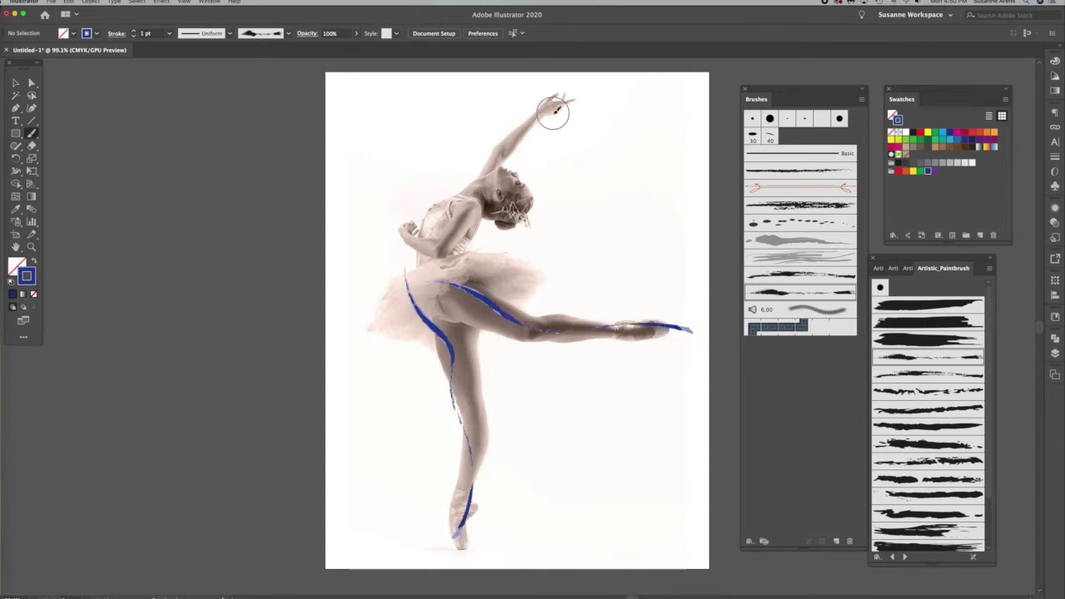
{"action": "left_click_drag", "start_coordinate": [574, 102], "coordinate": [578, 103]}
{"action": "left_click", "coordinate": [908, 460]}
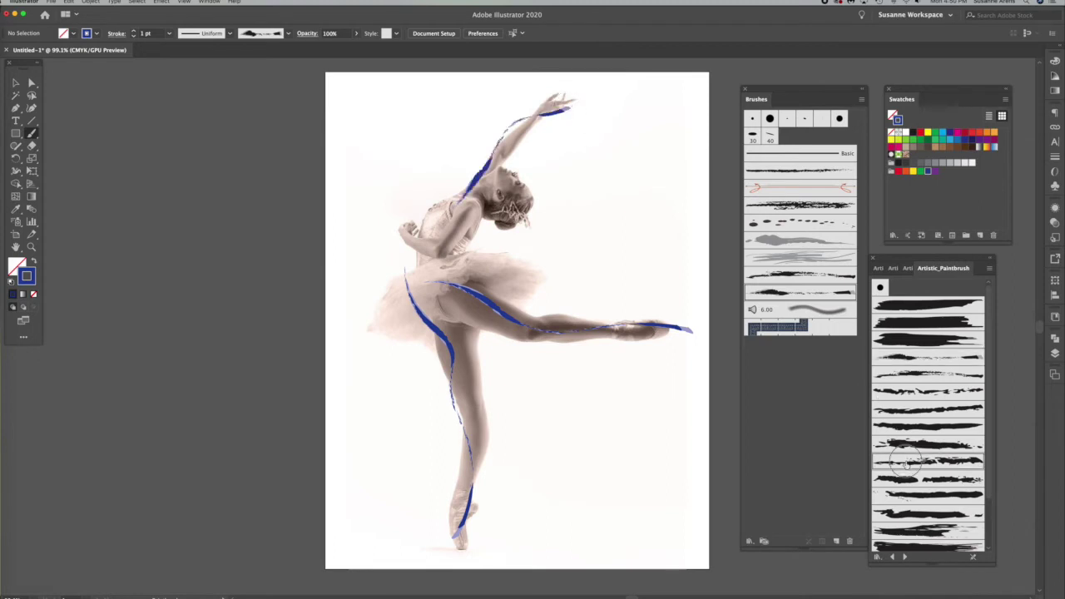
{"action": "left_click_drag", "start_coordinate": [486, 176], "coordinate": [570, 82]}
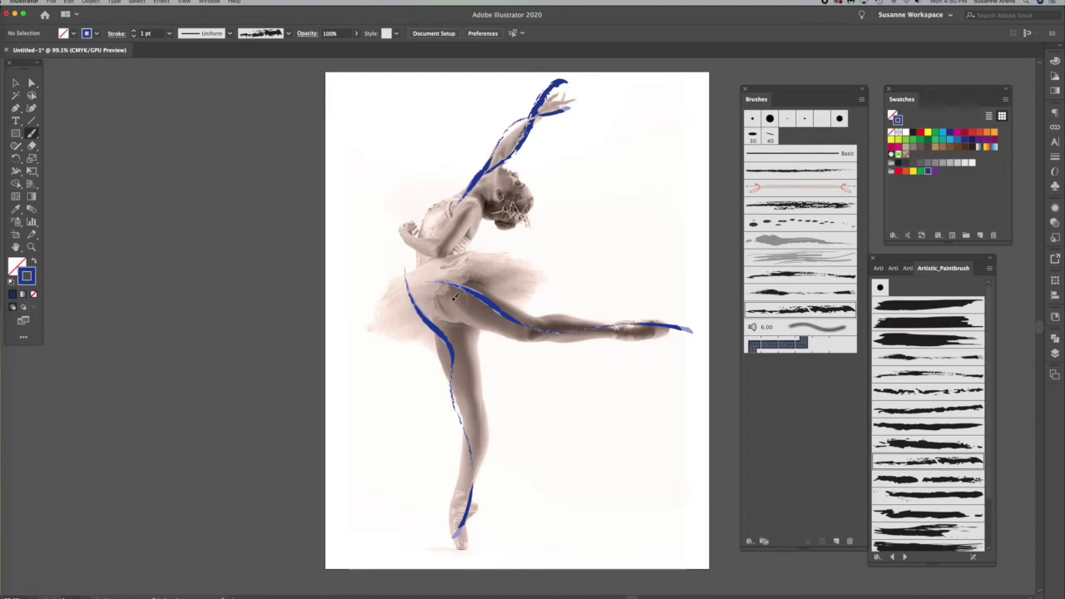
{"action": "mouse_move", "coordinate": [569, 317]}
{"action": "left_mouse_down"}
{"action": "mouse_move", "coordinate": [630, 333]}
{"action": "mouse_move", "coordinate": [685, 322]}
{"action": "left_mouse_up"}
{"action": "scroll", "coordinate": [902, 514], "scroll_direction": "down", "scroll_amount": 3}
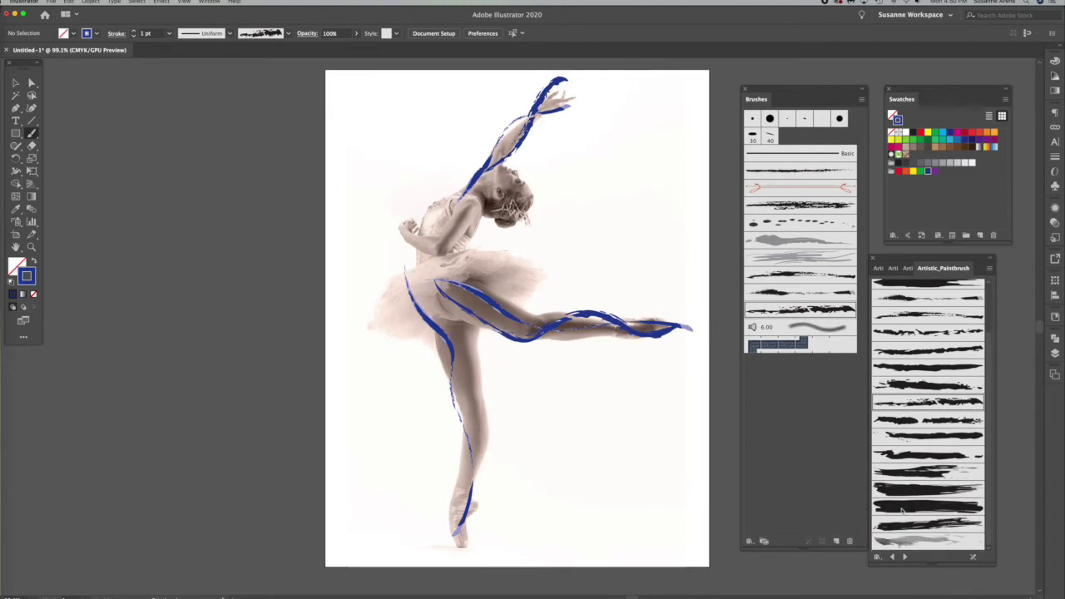
- With the grey paintbrush, paint translucent strokes down the torso, along the extended leg, and across the back
{"action": "left_click", "coordinate": [904, 544]}
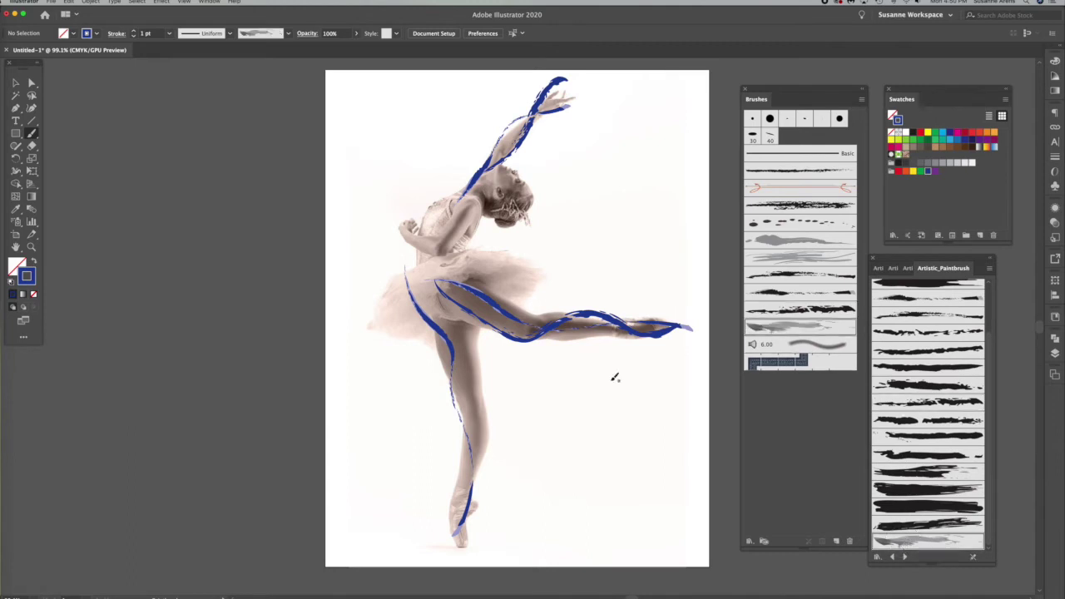
{"action": "left_click_drag", "start_coordinate": [479, 441], "coordinate": [416, 215]}
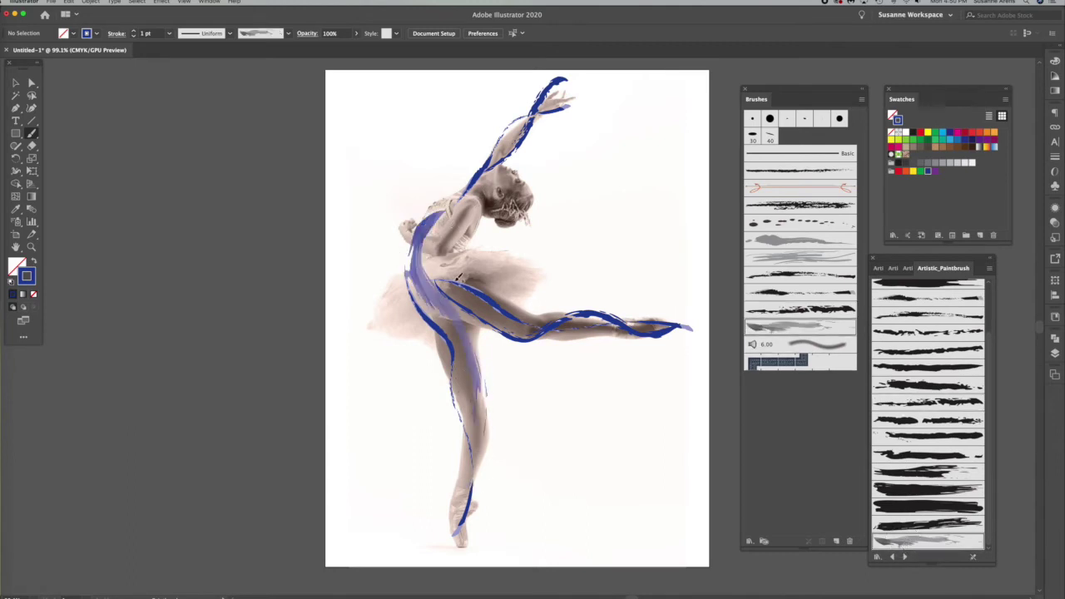
{"action": "mouse_move", "coordinate": [456, 281]}
{"action": "left_mouse_down"}
{"action": "mouse_move", "coordinate": [531, 342]}
{"action": "mouse_move", "coordinate": [684, 326]}
{"action": "left_mouse_up"}
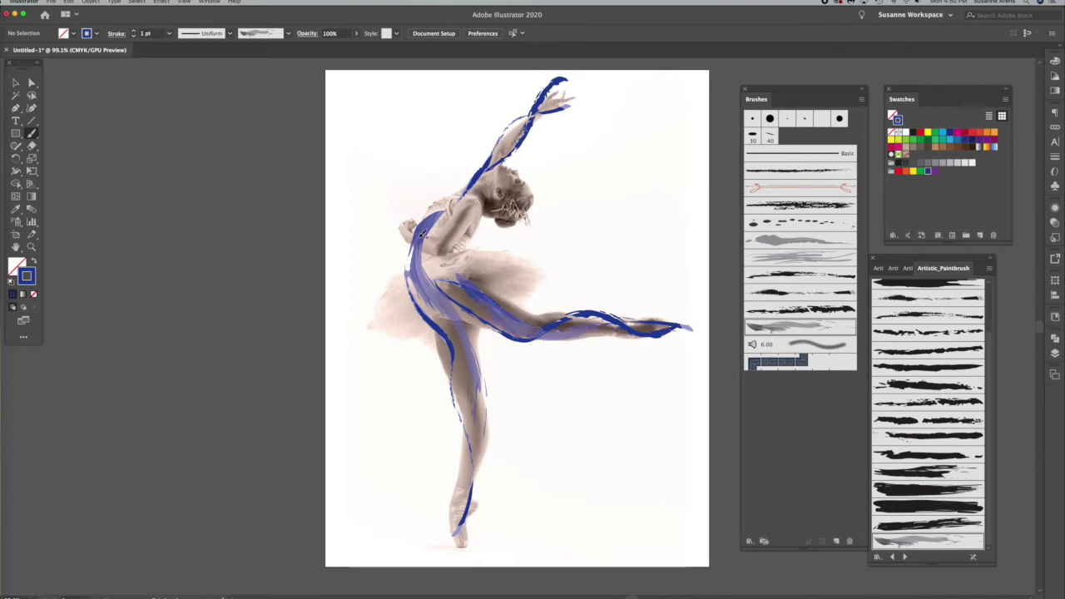
{"action": "left_click_drag", "start_coordinate": [397, 204], "coordinate": [423, 188]}
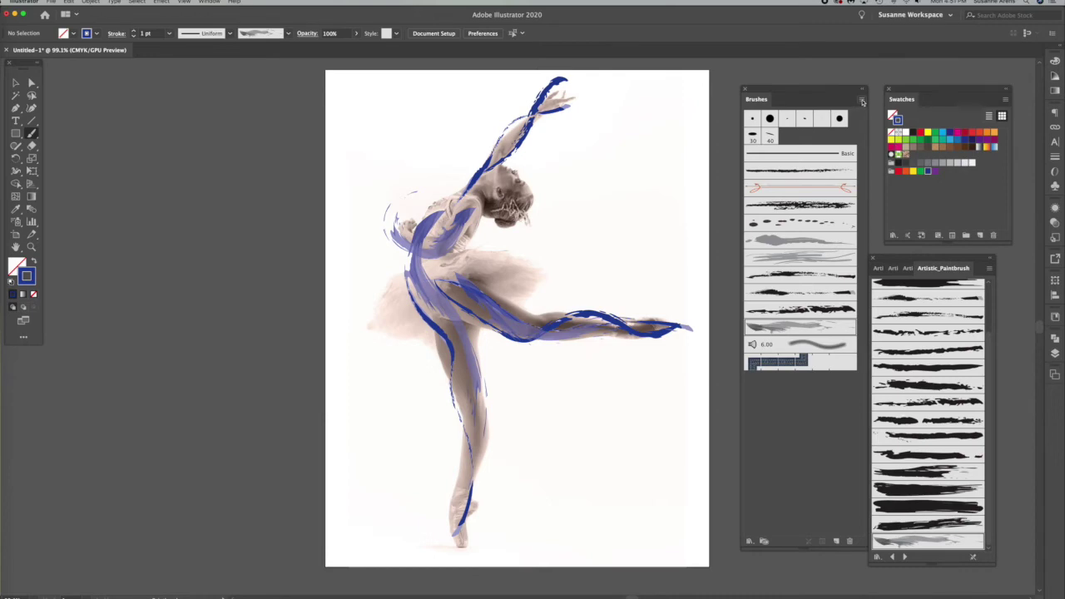
- Load the Artistic_ScrollPen brush library from the Brushes panel menu
{"action": "left_click", "coordinate": [862, 102]}
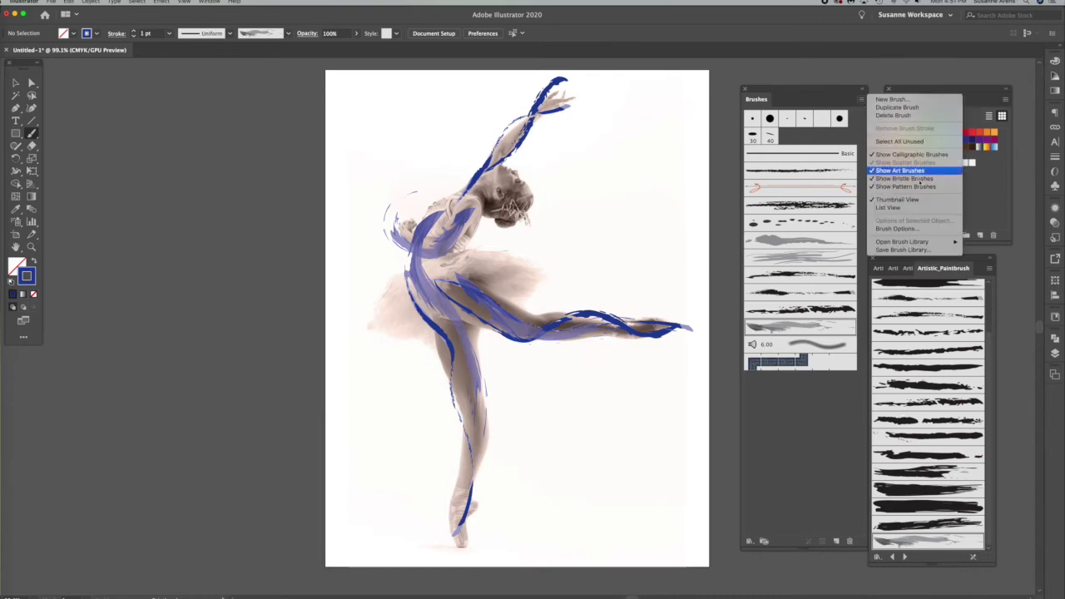
{"action": "mouse_move", "coordinate": [893, 244]}
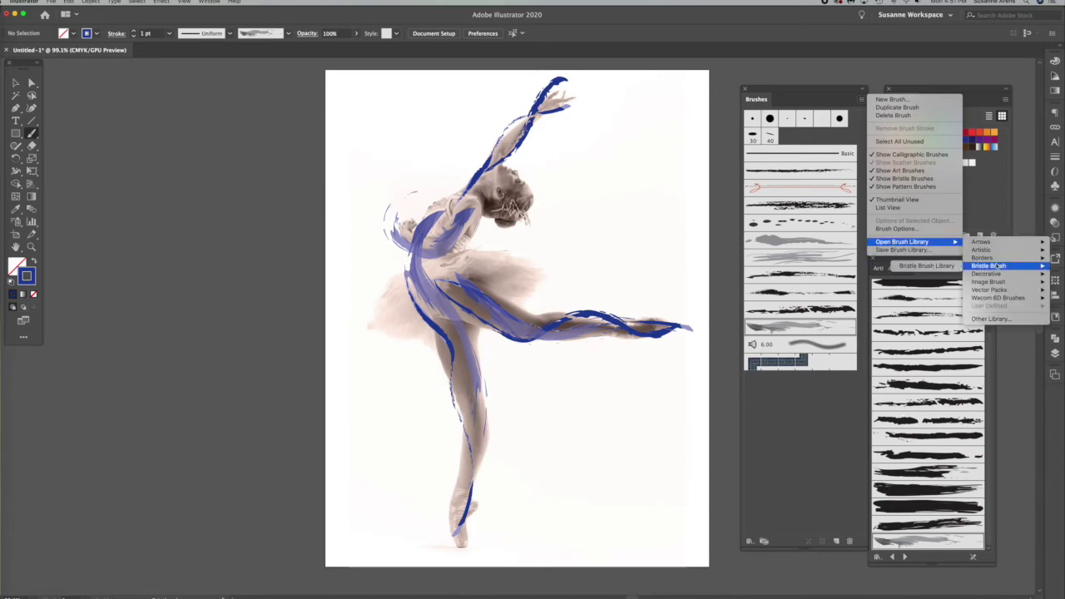
{"action": "mouse_move", "coordinate": [994, 253]}
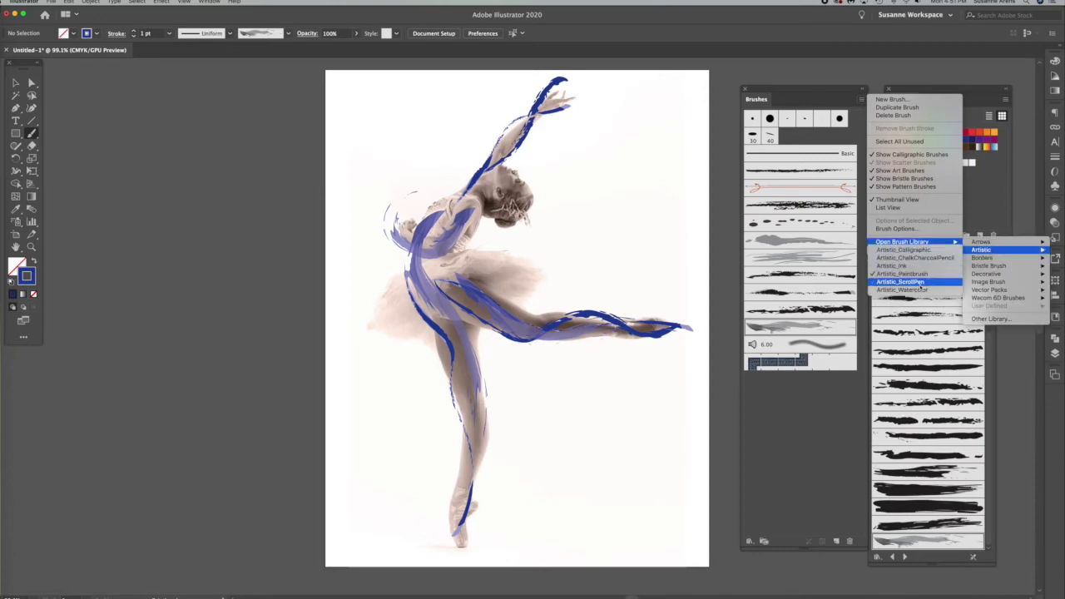
{"action": "left_click", "coordinate": [203, 178]}
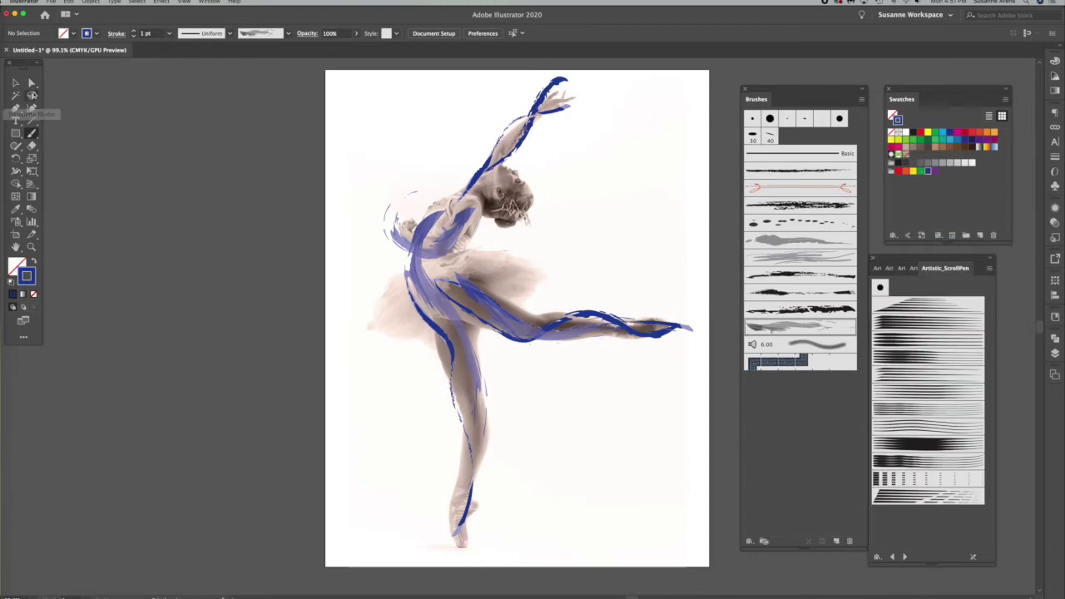
- Marquee-select all the blue strokes on the ballerina photo and delete them
{"action": "left_click", "coordinate": [15, 82]}
{"action": "left_click_drag", "start_coordinate": [363, 104], "coordinate": [638, 474]}
{"action": "key", "text": "Delete"}
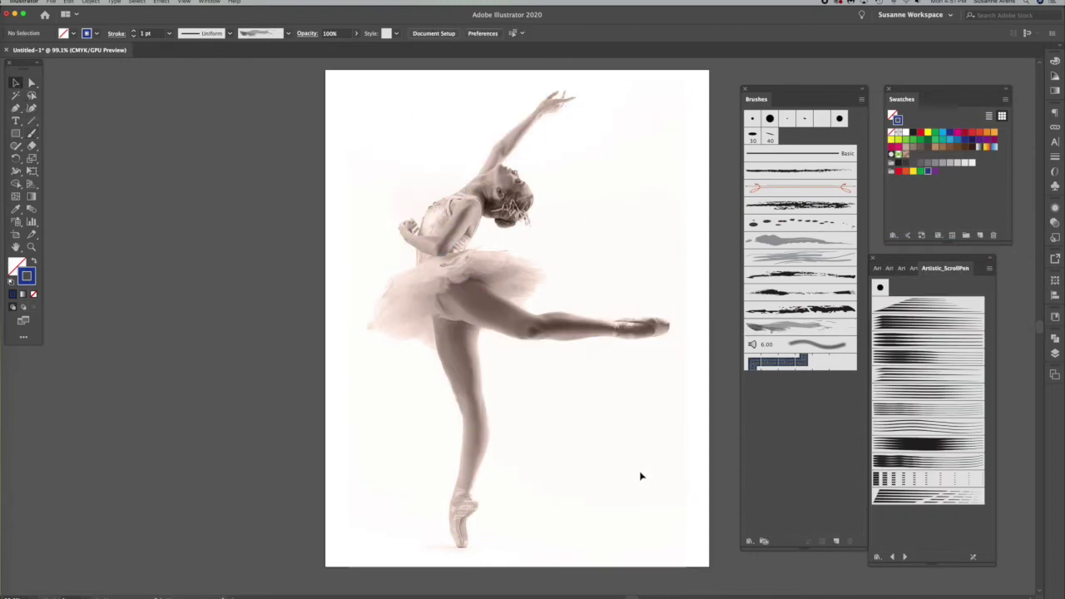
- Return to the Paintbrush and load the Artistic > Artistic_Watercolor brush library
{"action": "left_click", "coordinate": [32, 133]}
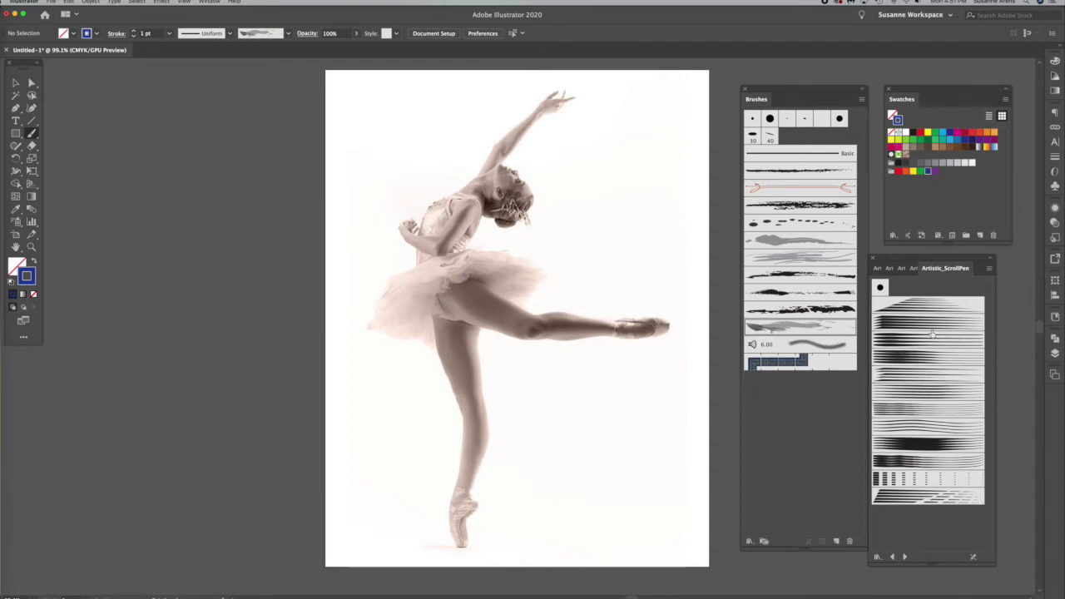
{"action": "left_click", "coordinate": [988, 271]}
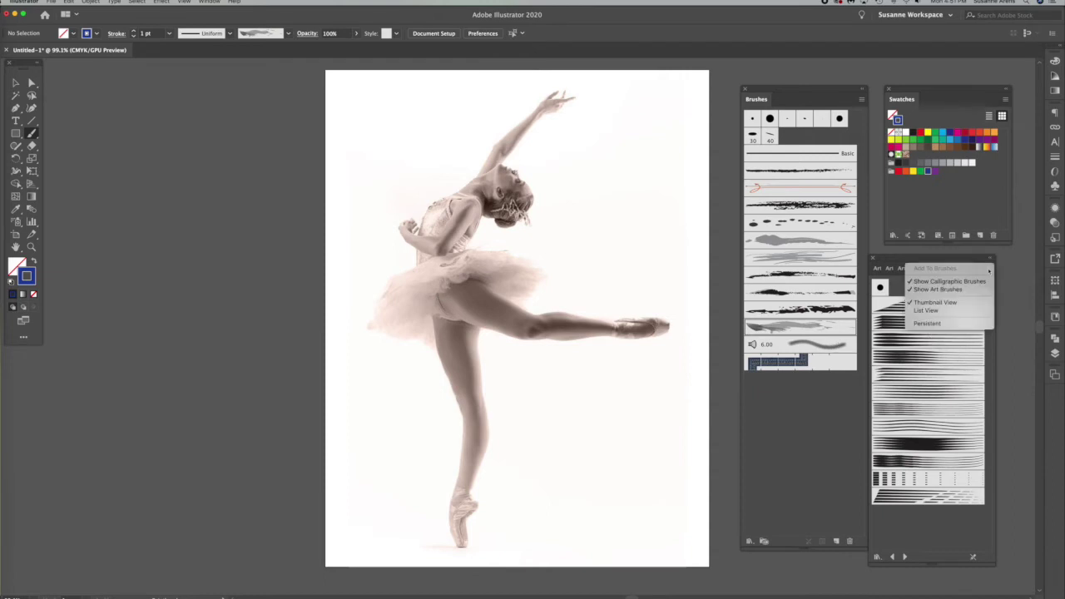
{"action": "left_click", "coordinate": [862, 99]}
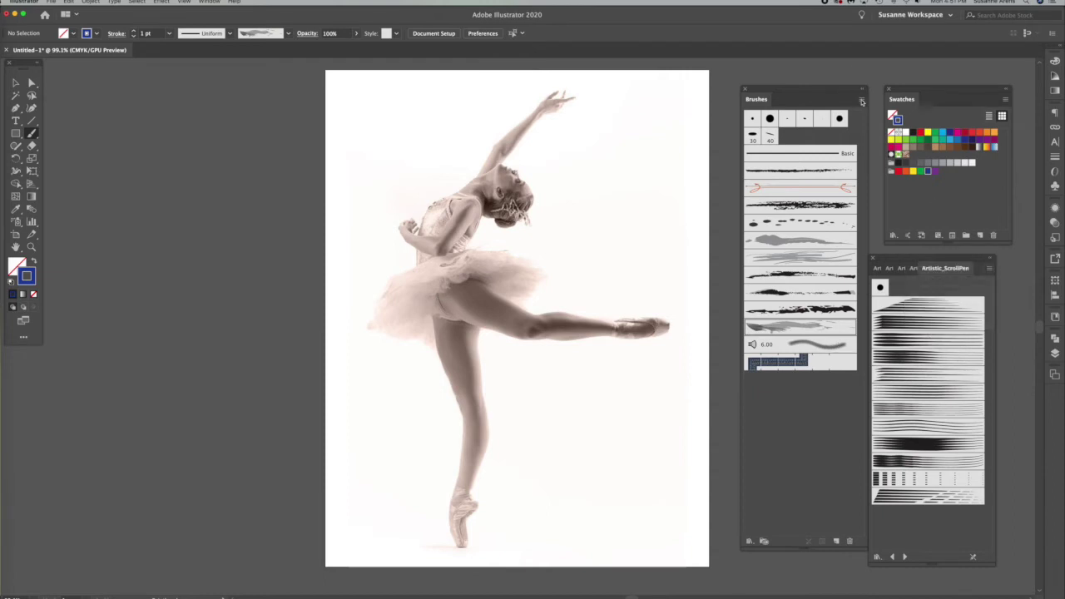
{"action": "left_click", "coordinate": [862, 99]}
{"action": "mouse_move", "coordinate": [916, 241]}
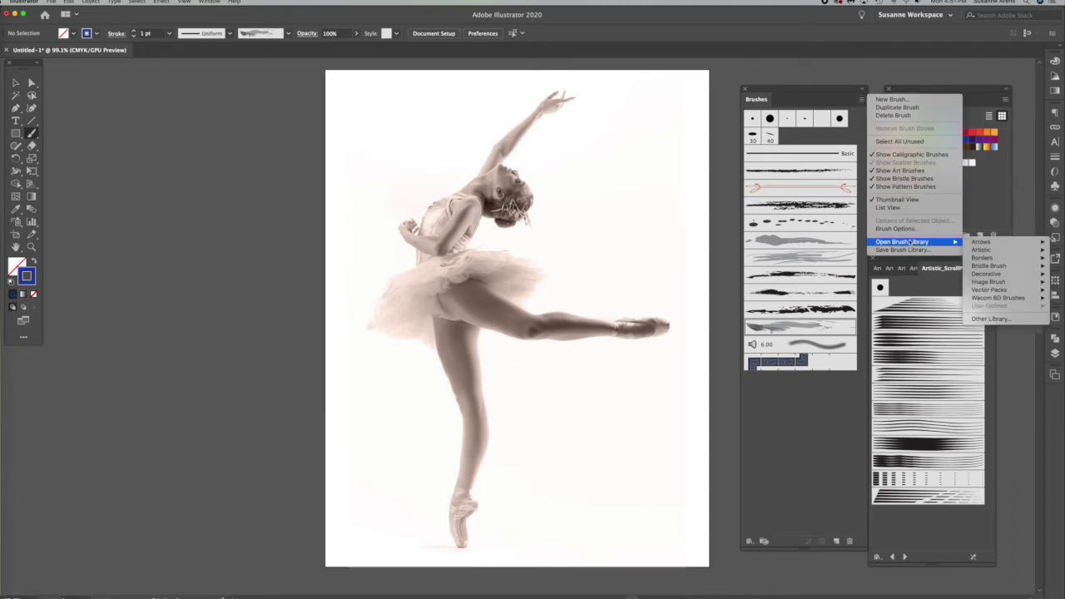
{"action": "mouse_move", "coordinate": [978, 250]}
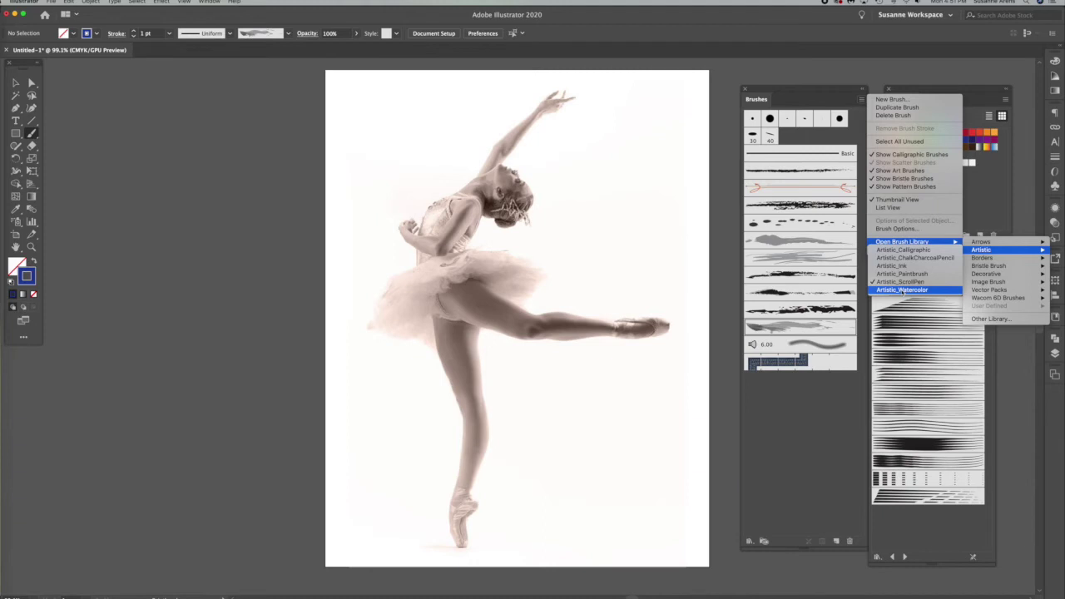
{"action": "left_click", "coordinate": [903, 291]}
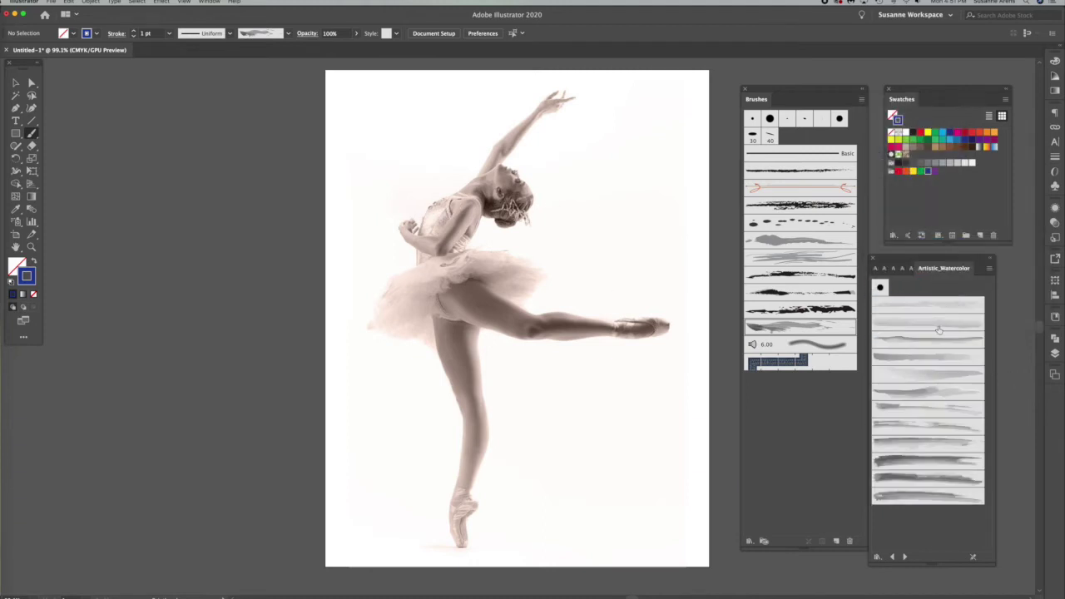
- Paint two strokes along the extended leg with the first Artistic_Watercolor brush
{"action": "left_click", "coordinate": [896, 307]}
{"action": "mouse_move", "coordinate": [448, 288]}
{"action": "left_mouse_down"}
{"action": "mouse_move", "coordinate": [489, 333]}
{"action": "mouse_move", "coordinate": [673, 324]}
{"action": "left_mouse_up"}
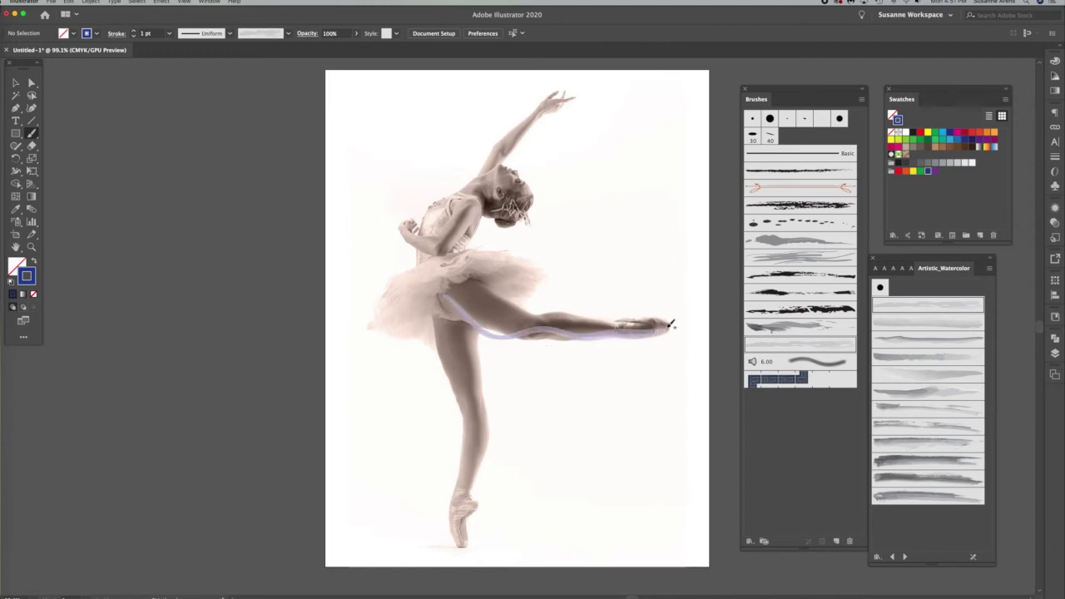
{"action": "mouse_move", "coordinate": [456, 275]}
{"action": "left_mouse_down"}
{"action": "mouse_move", "coordinate": [509, 302]}
{"action": "mouse_move", "coordinate": [659, 314]}
{"action": "mouse_move", "coordinate": [676, 327]}
{"action": "left_mouse_up"}
- Select the watercolor stroke on the leg and recolor it with the purple swatch
{"action": "left_click", "coordinate": [32, 82]}
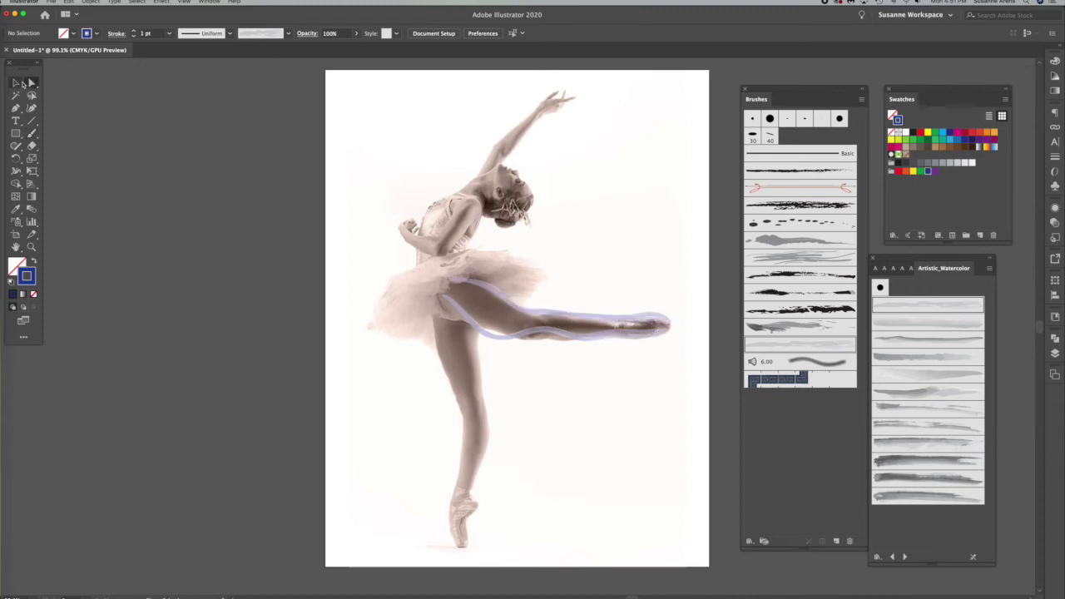
{"action": "left_click", "coordinate": [504, 299]}
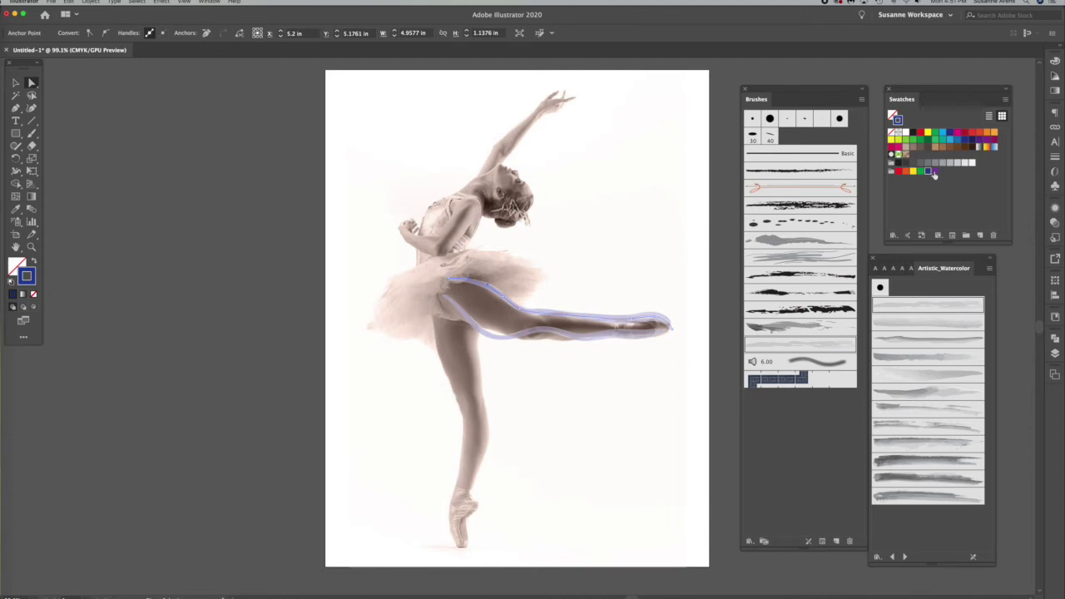
{"action": "left_click", "coordinate": [934, 172]}
- Give the leg stroke a 2 pt weight and a tapered width profile, then deselect
{"action": "left_click", "coordinate": [15, 82]}
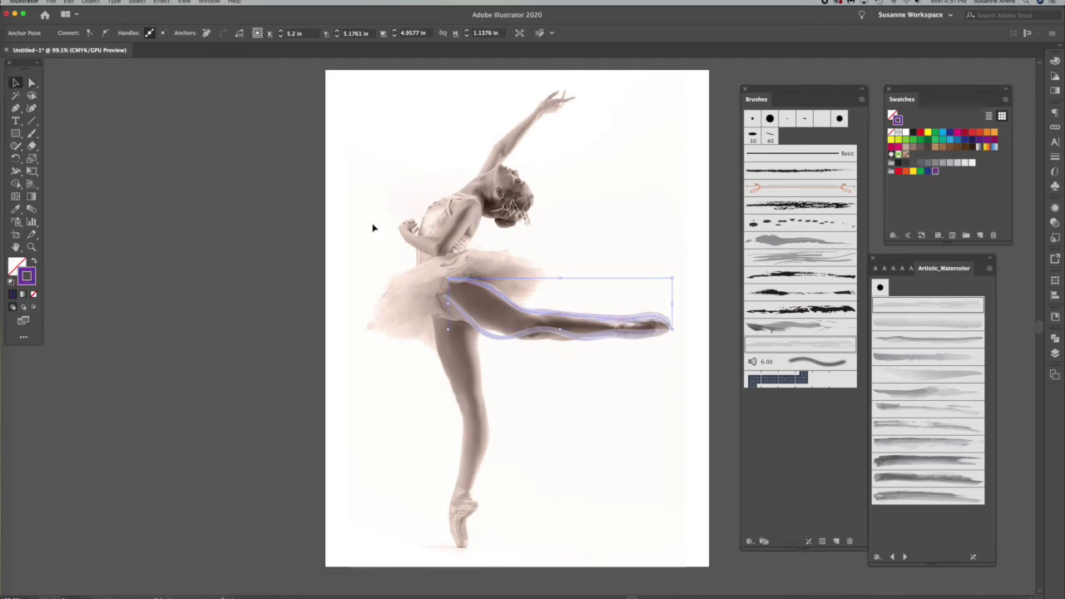
{"action": "left_click", "coordinate": [553, 283]}
{"action": "left_click", "coordinate": [529, 311]}
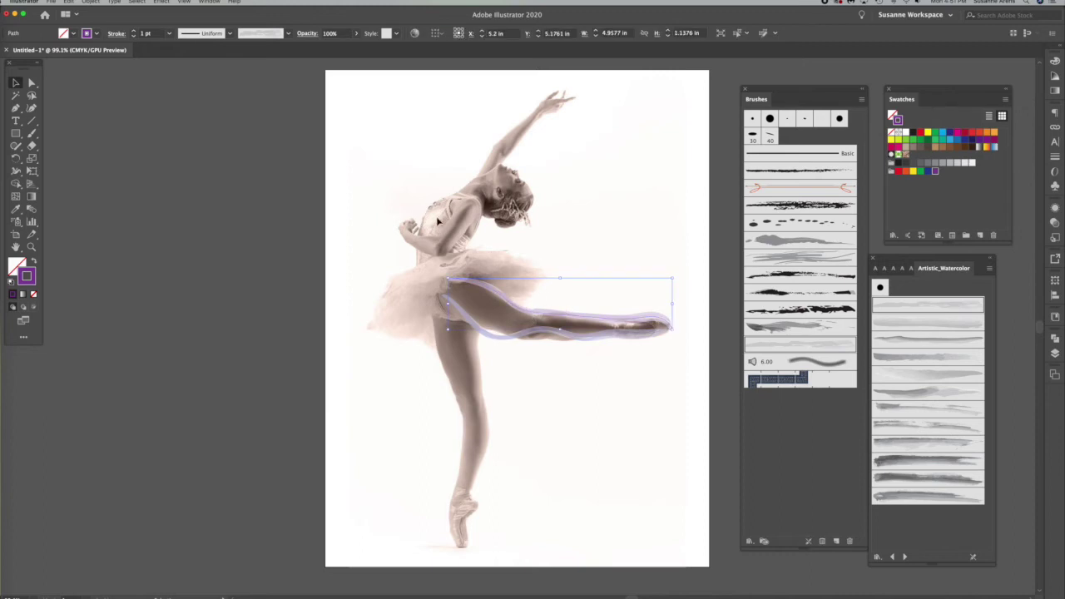
{"action": "left_click", "coordinate": [169, 33]}
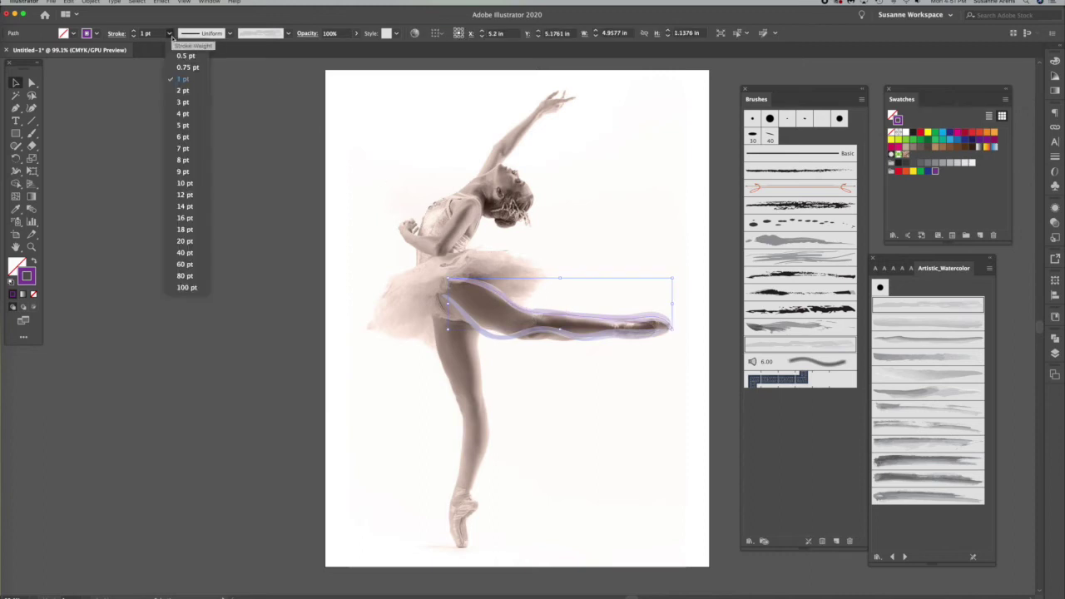
{"action": "left_click", "coordinate": [179, 117]}
{"action": "left_click", "coordinate": [169, 33]}
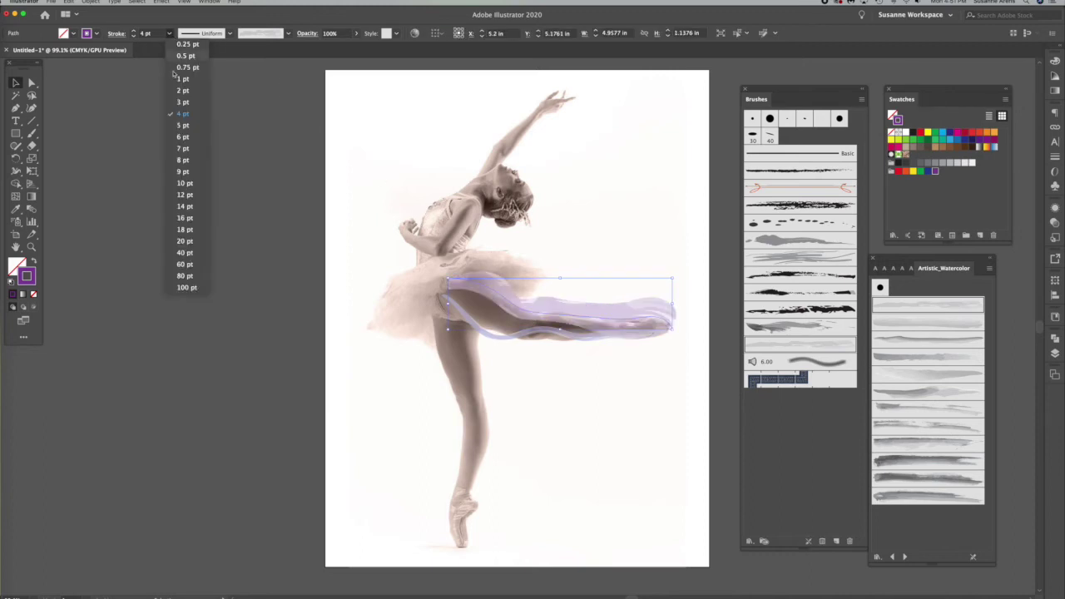
{"action": "left_click", "coordinate": [183, 90]}
{"action": "left_click", "coordinate": [229, 34]}
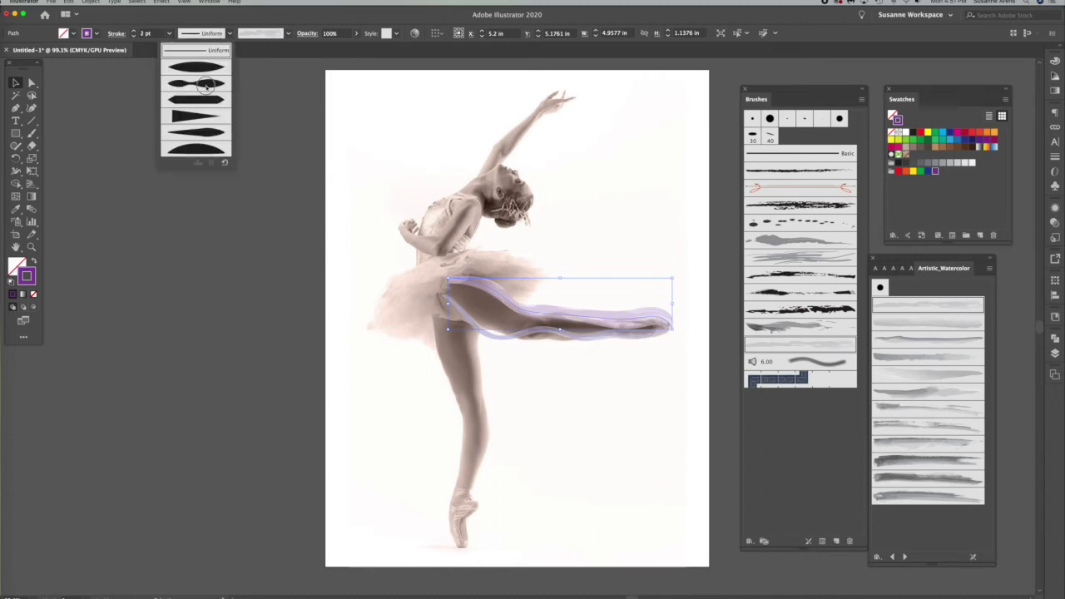
{"action": "left_click", "coordinate": [205, 89]}
{"action": "left_click", "coordinate": [284, 244]}
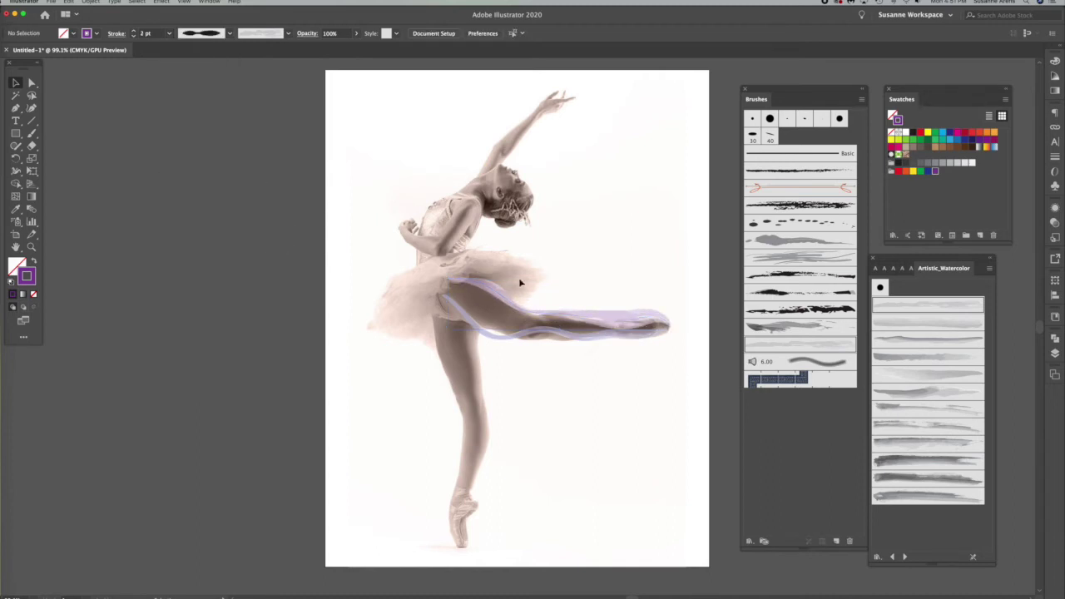
- Paint a purple stroke down the standing leg with a different watercolor brush
{"action": "left_click", "coordinate": [32, 134]}
{"action": "left_click", "coordinate": [922, 430]}
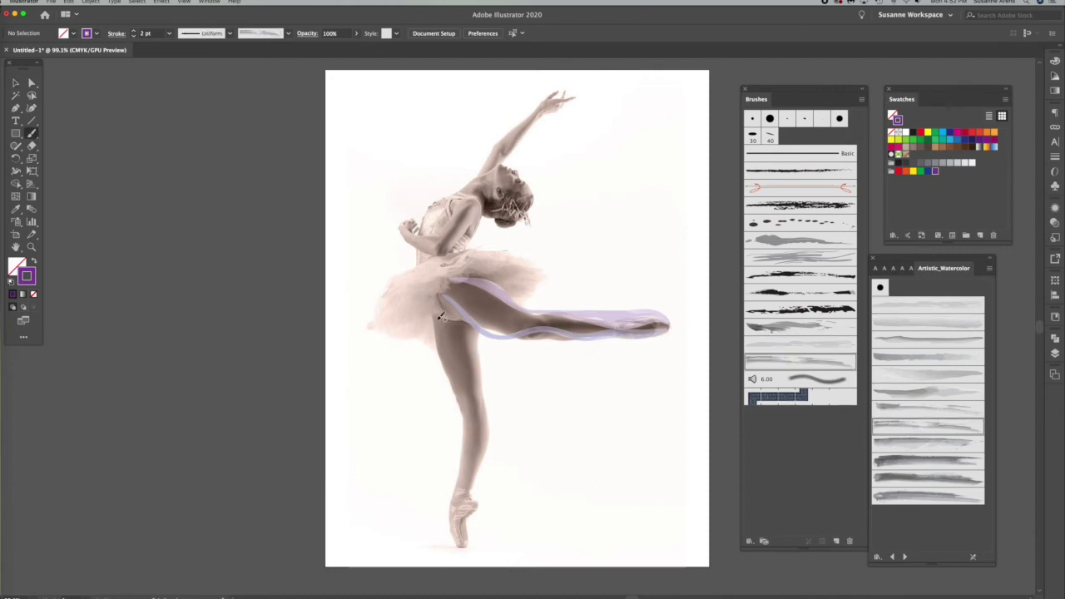
{"action": "left_click_drag", "start_coordinate": [460, 510], "coordinate": [471, 544]}
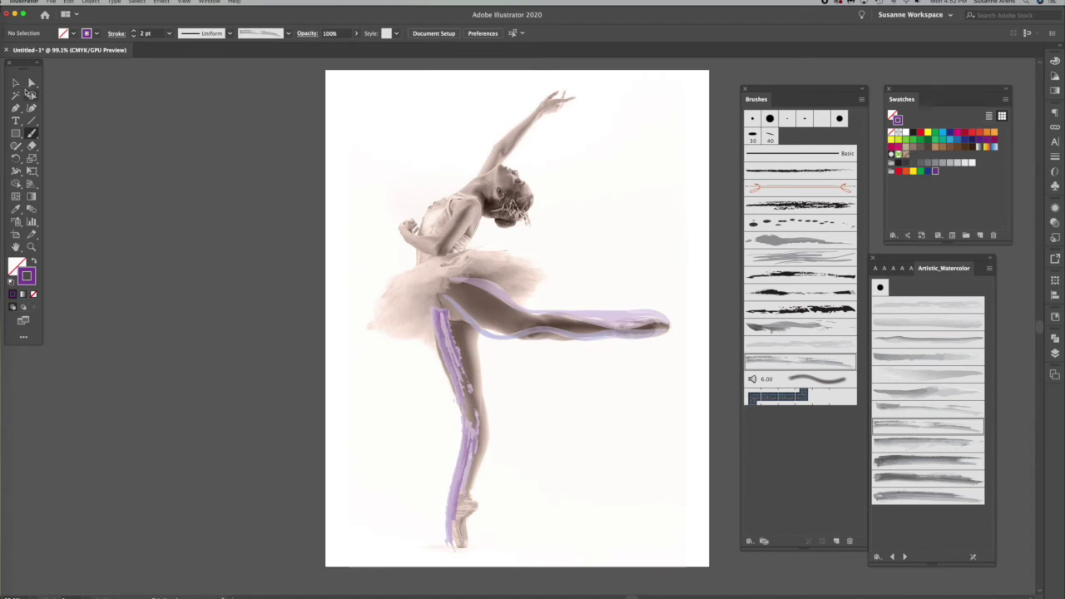
- Set the standing-leg stroke to 5 pt, then back to 2 pt, and deselect it
{"action": "left_click", "coordinate": [16, 84]}
{"action": "left_click", "coordinate": [449, 347]}
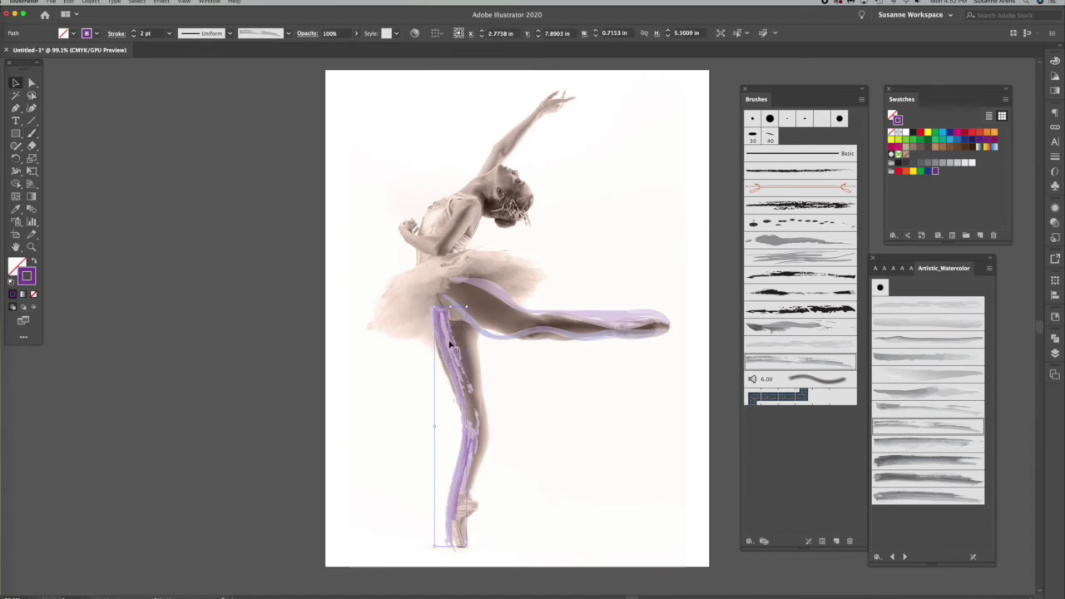
{"action": "left_click", "coordinate": [170, 33]}
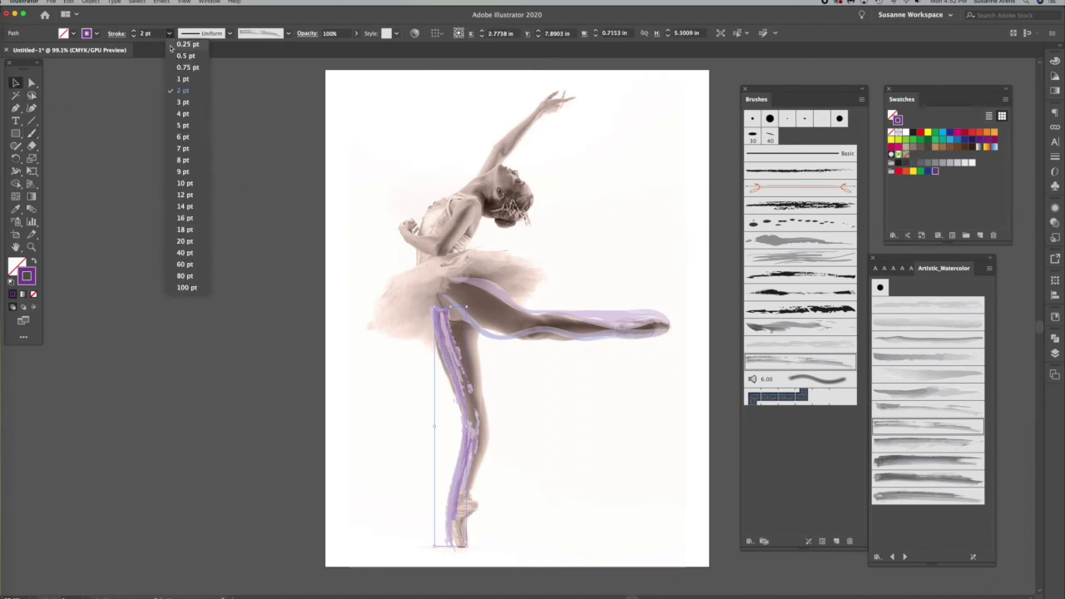
{"action": "left_click", "coordinate": [184, 130]}
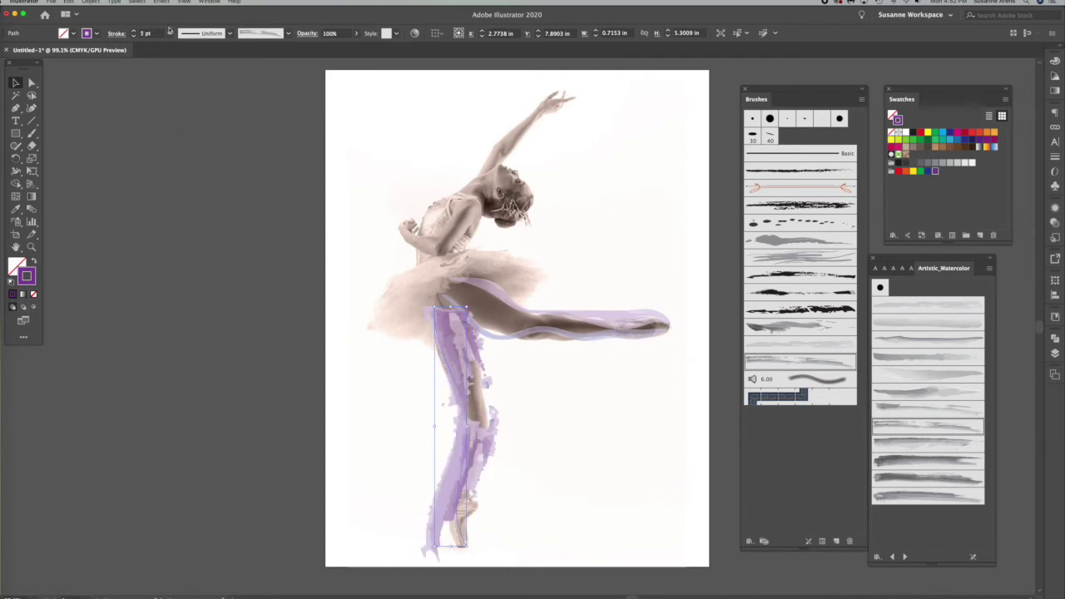
{"action": "left_click", "coordinate": [170, 33]}
{"action": "left_click", "coordinate": [185, 98]}
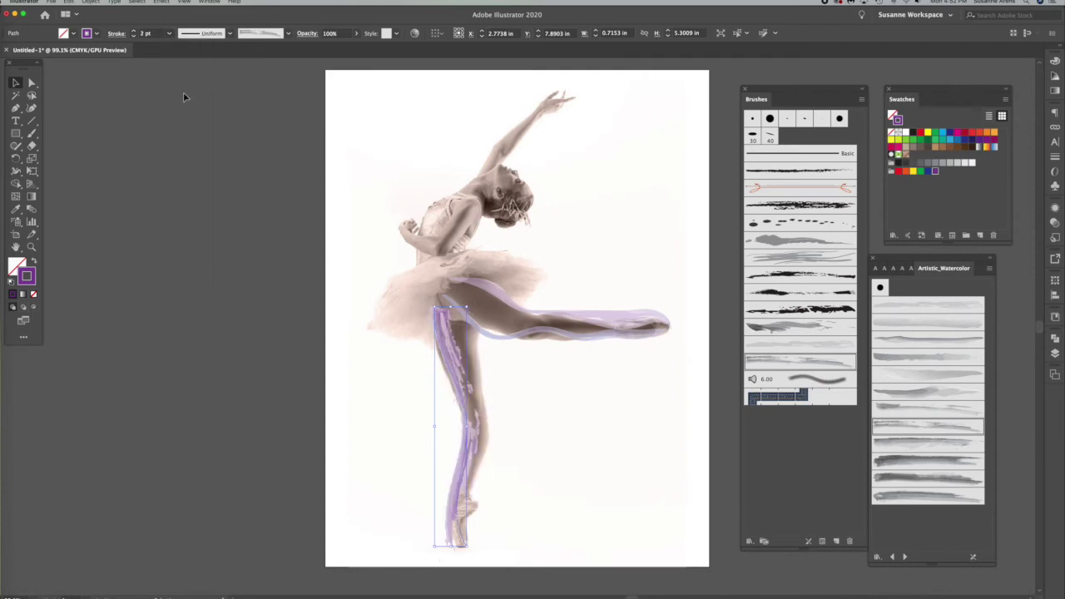
{"action": "left_click", "coordinate": [417, 291]}
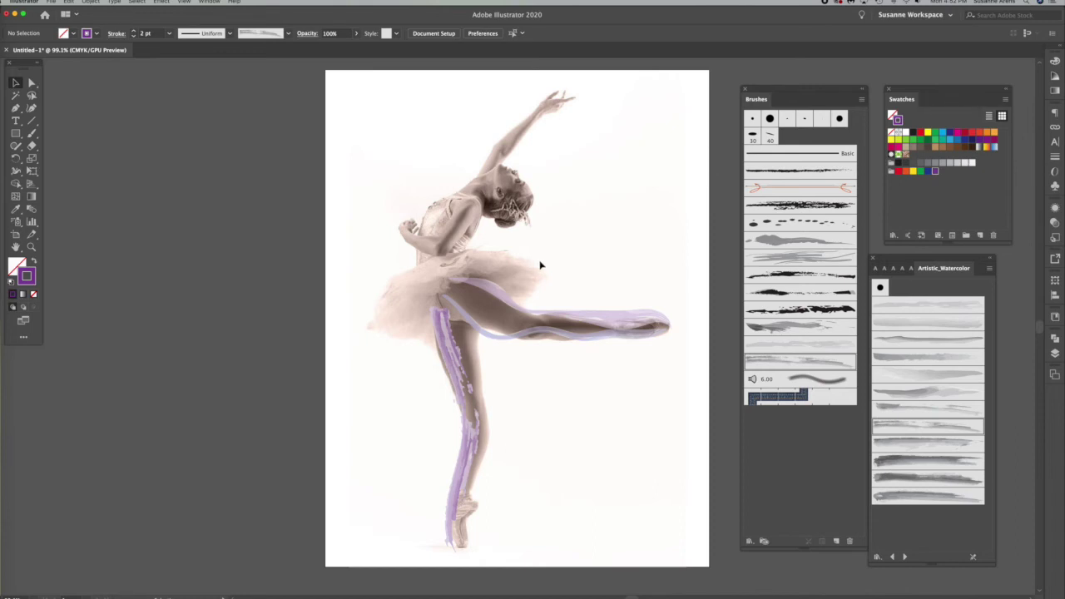
- Open the Art History > Renaissance swatch library and enlarge its panel
{"action": "left_click", "coordinate": [1006, 99]}
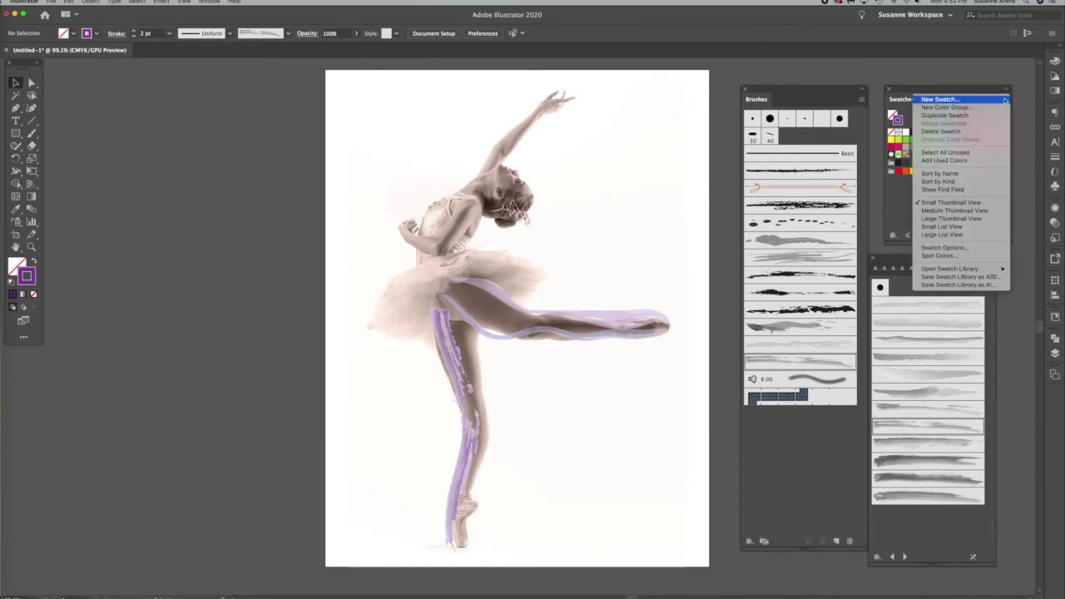
{"action": "mouse_move", "coordinate": [963, 269]}
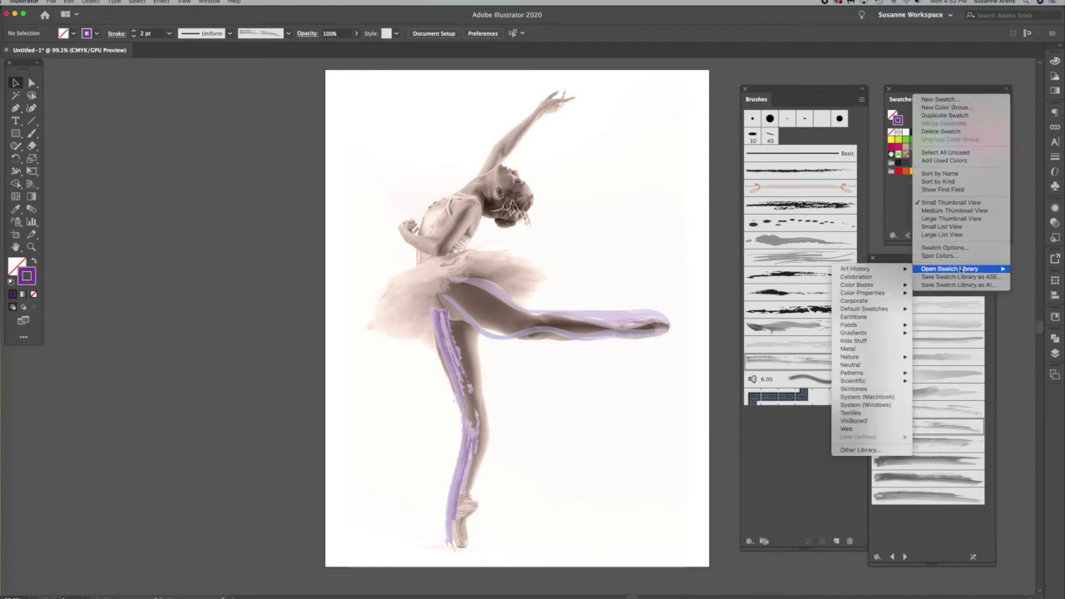
{"action": "mouse_move", "coordinate": [873, 287]}
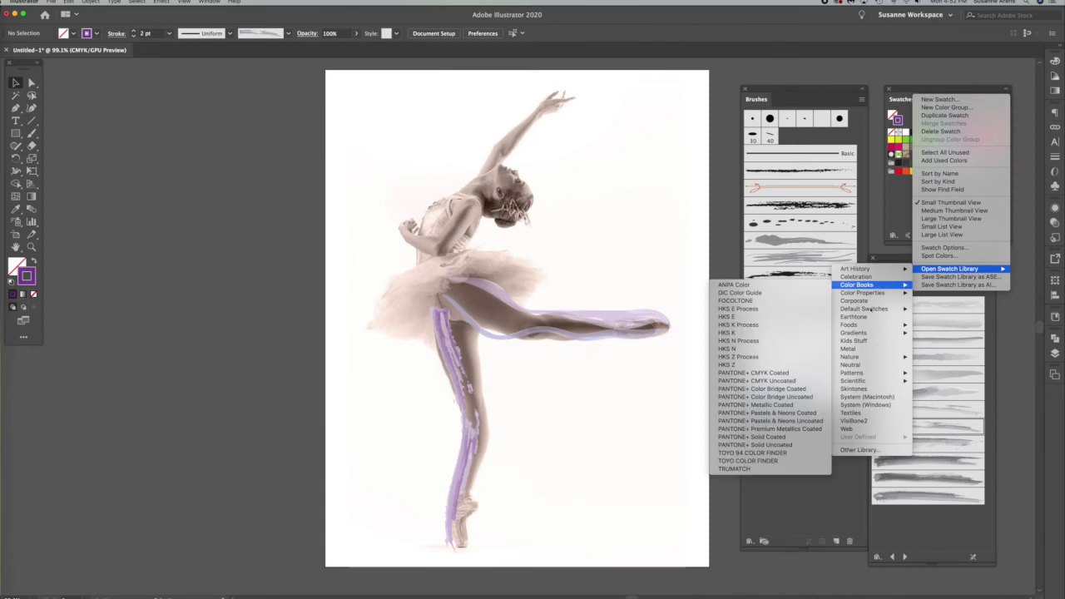
{"action": "mouse_move", "coordinate": [870, 310]}
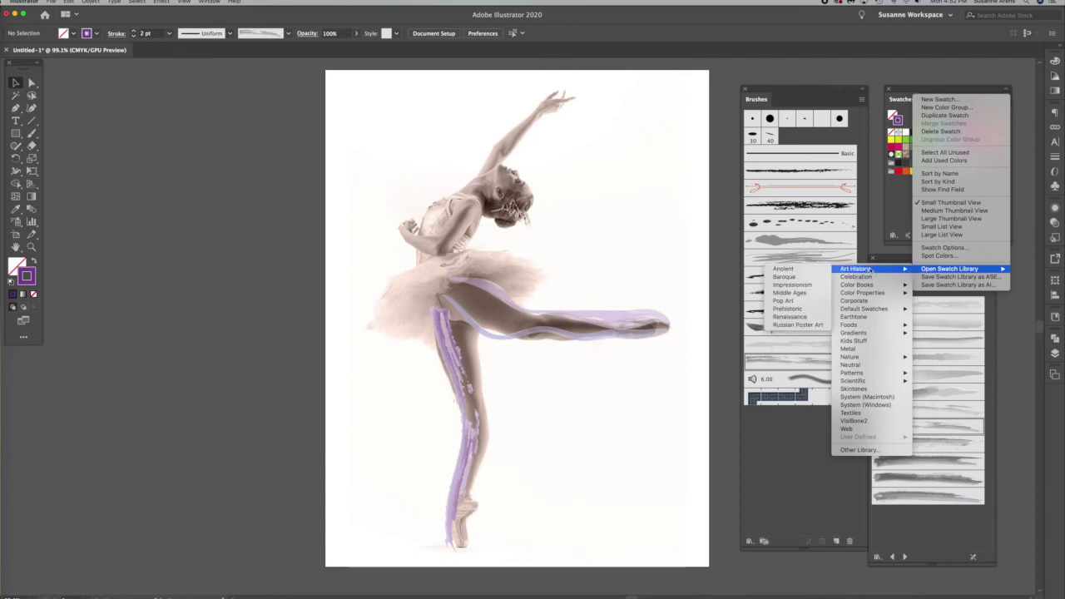
{"action": "left_click", "coordinate": [789, 318]}
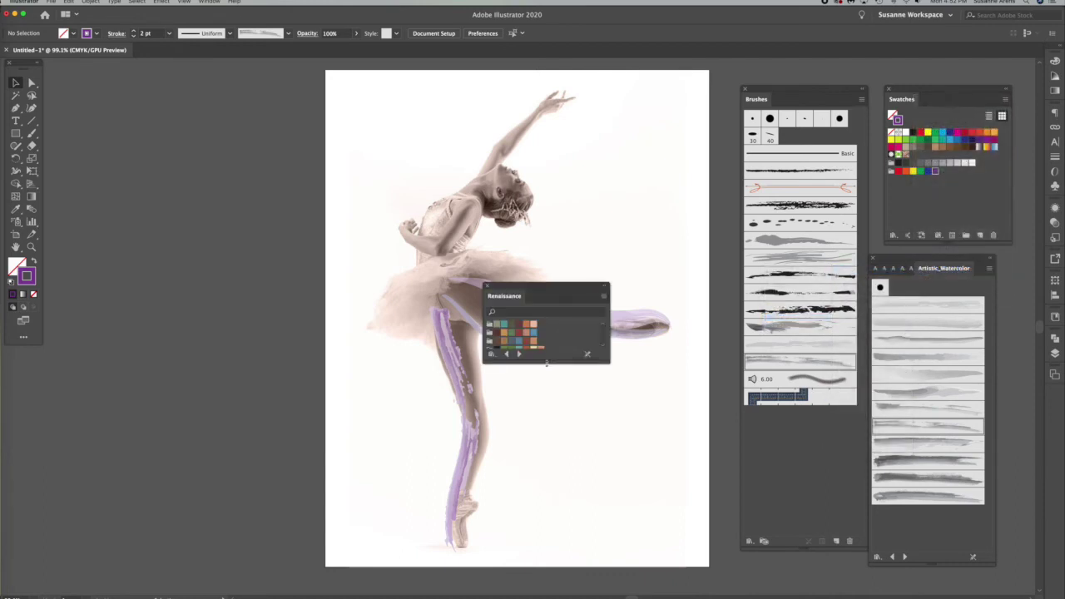
{"action": "left_click_drag", "start_coordinate": [547, 362], "coordinate": [571, 435]}
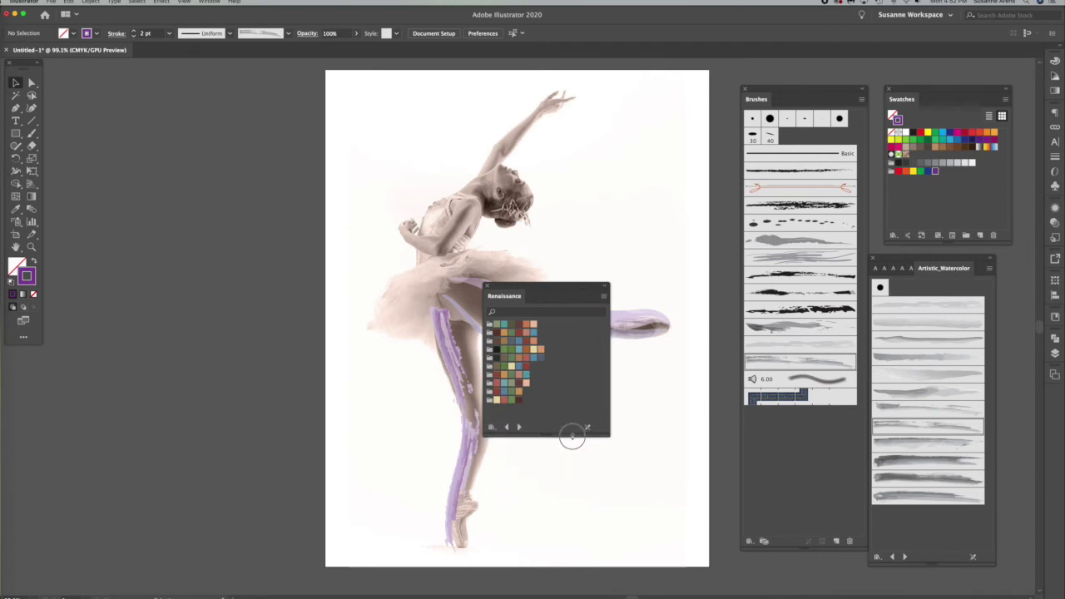
- Add the Ancient and Celebration swatch libraries to the floating panel
{"action": "left_click", "coordinate": [1006, 99]}
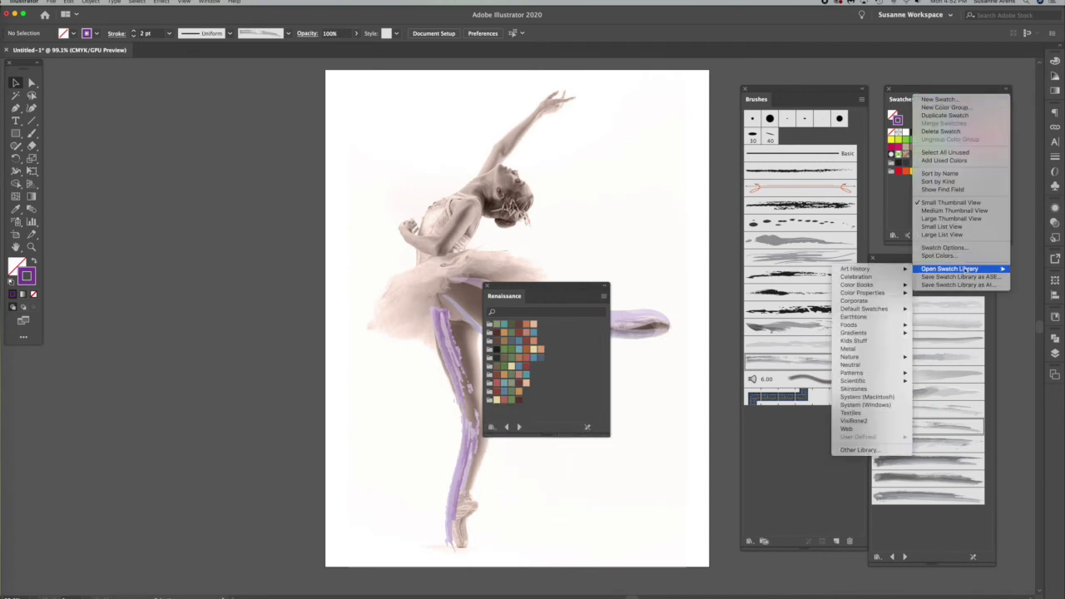
{"action": "mouse_move", "coordinate": [880, 272]}
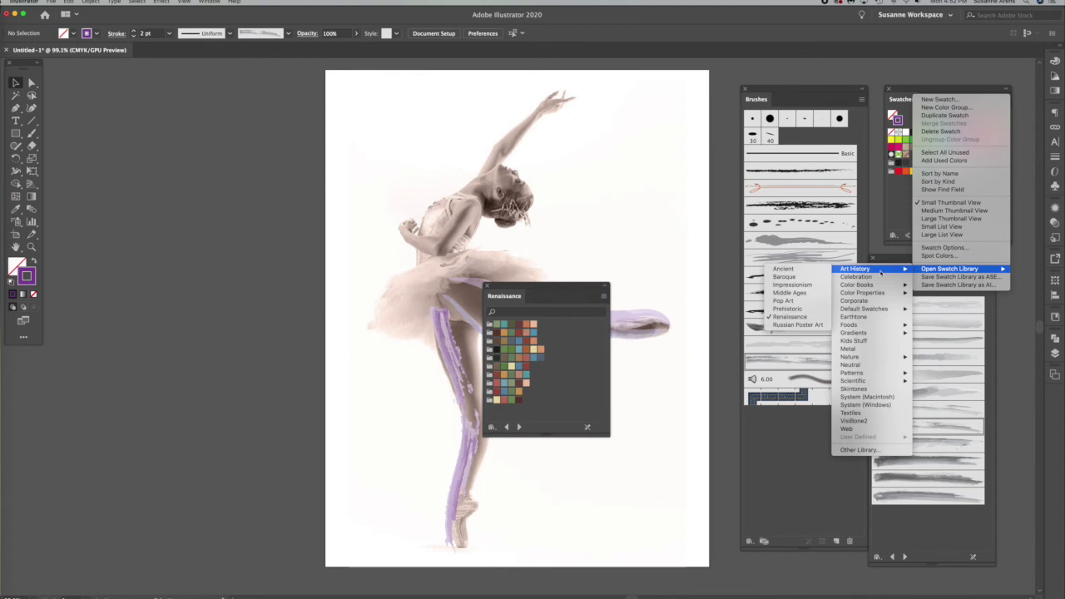
{"action": "left_click", "coordinate": [785, 269]}
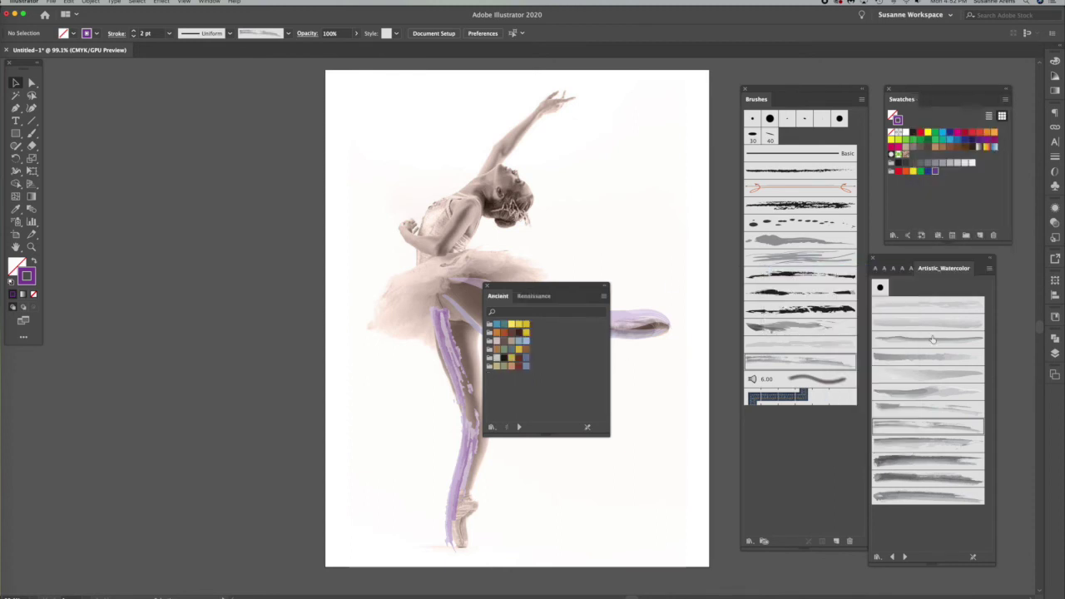
{"action": "left_click", "coordinate": [1007, 102]}
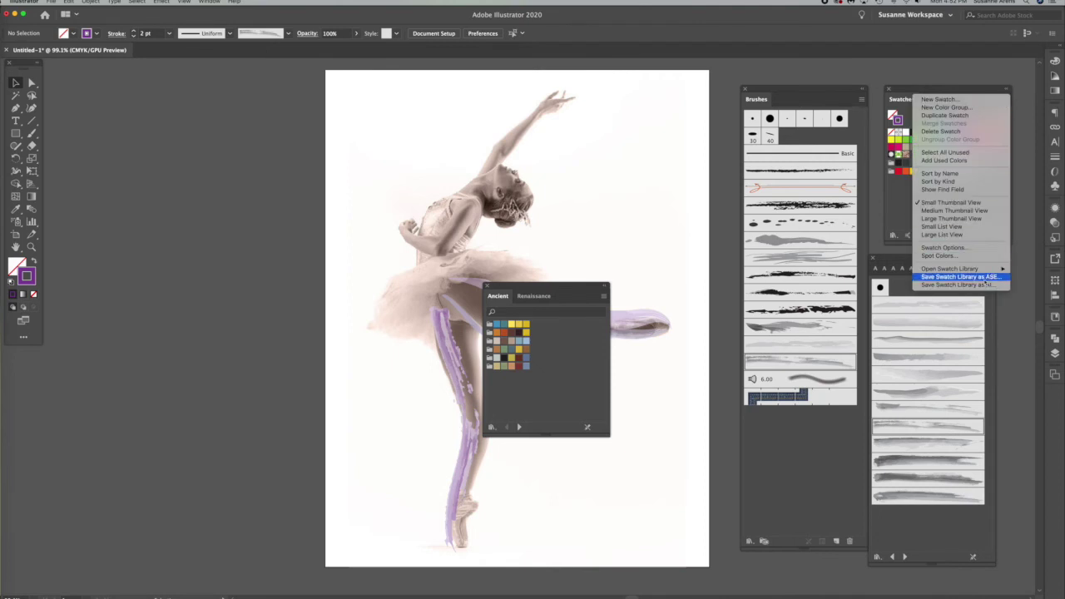
{"action": "mouse_move", "coordinate": [984, 271]}
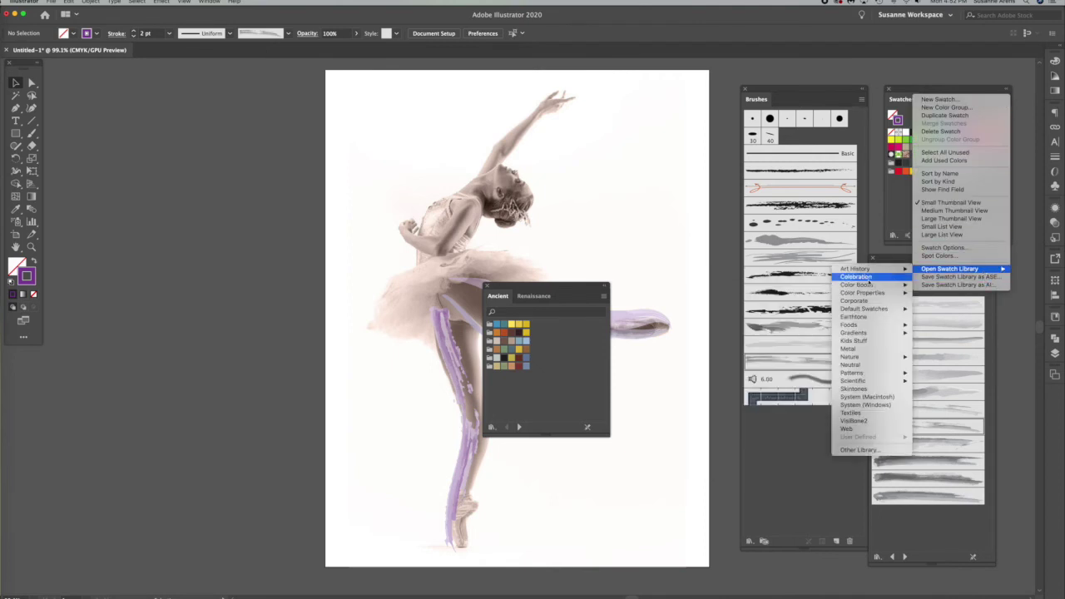
{"action": "left_click", "coordinate": [857, 277]}
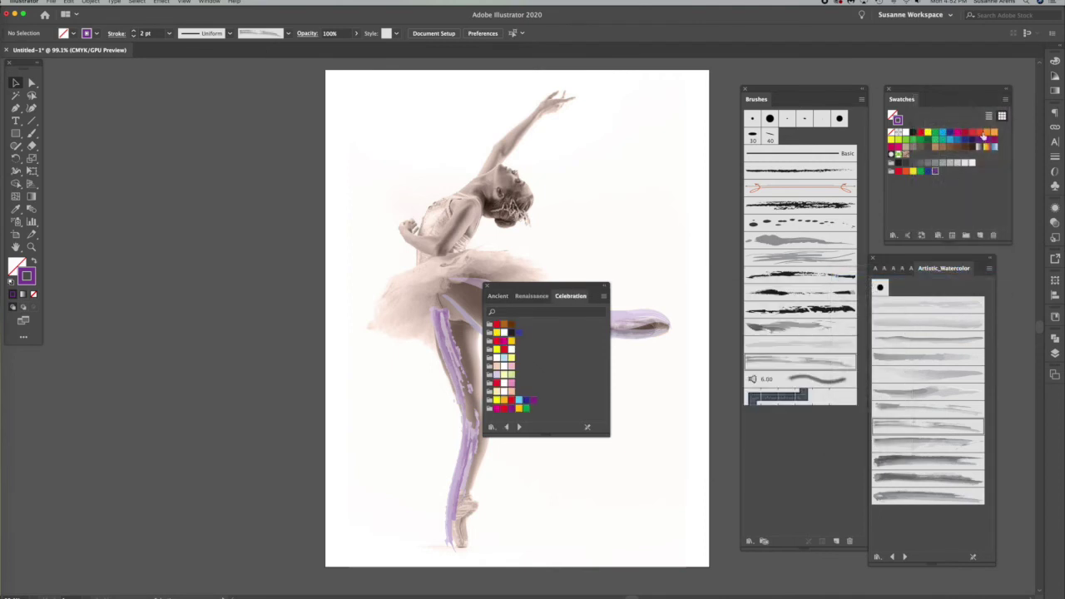
- Add the Skintones swatch library and move the panel off the ballerina
{"action": "left_click", "coordinate": [1007, 101]}
{"action": "mouse_move", "coordinate": [972, 270]}
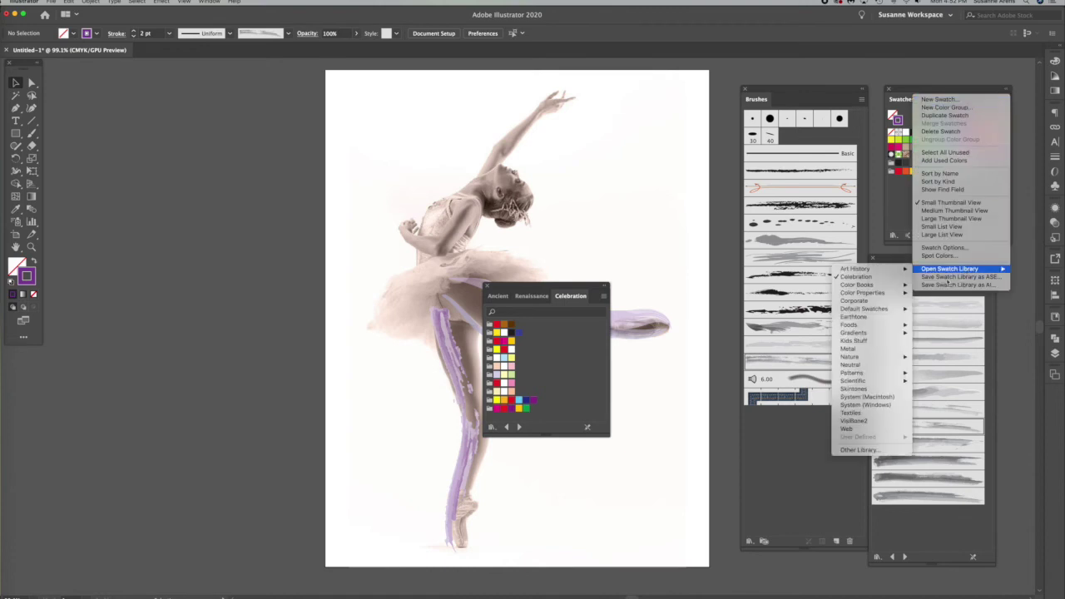
{"action": "mouse_move", "coordinate": [865, 357]}
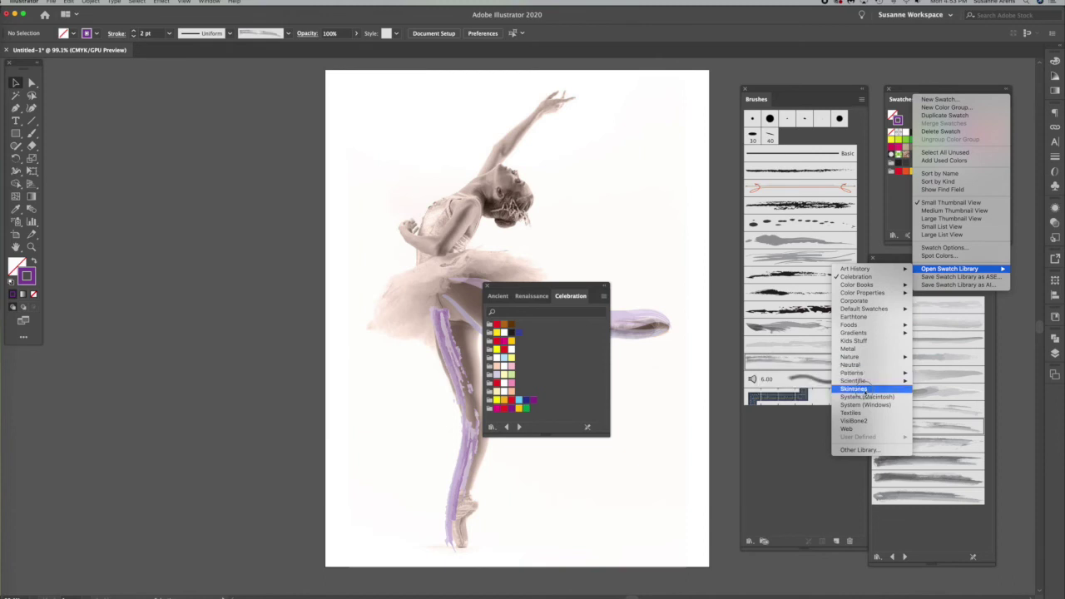
{"action": "left_click", "coordinate": [865, 391]}
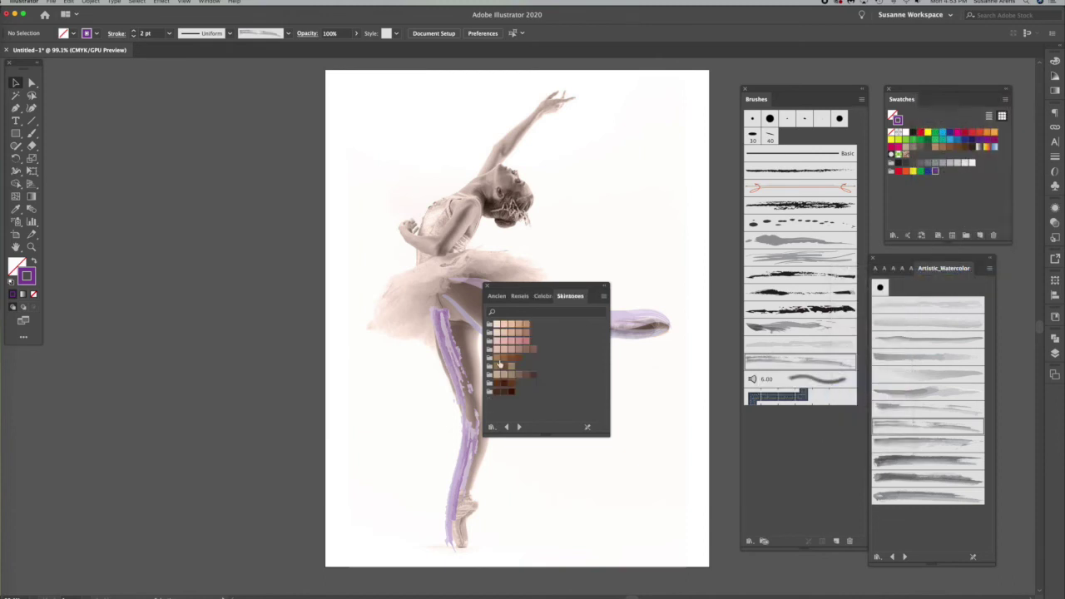
{"action": "left_click_drag", "start_coordinate": [546, 287], "coordinate": [652, 125]}
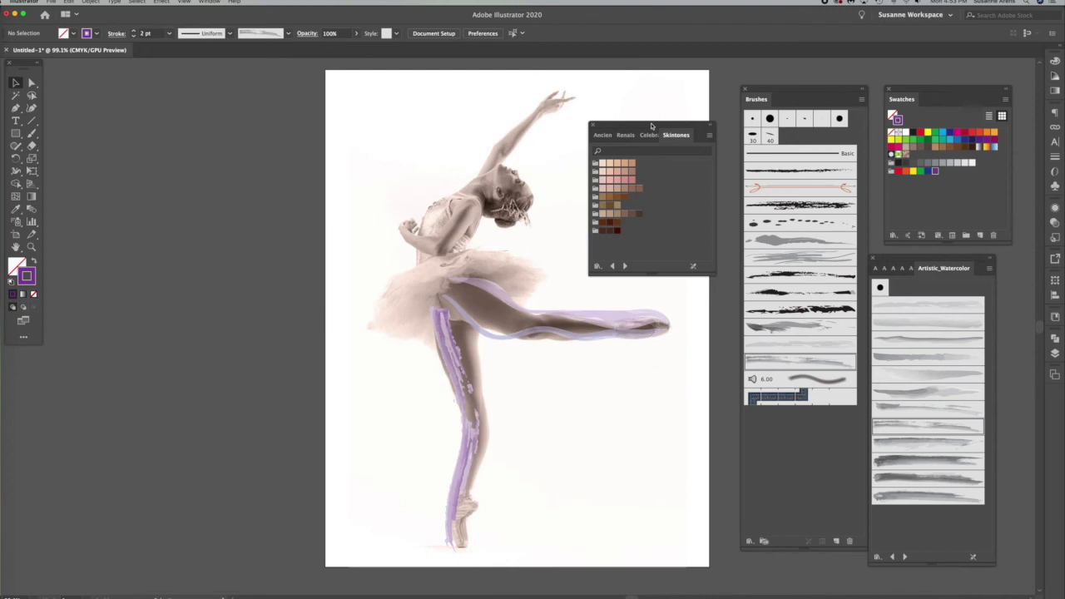
- Set the stroke weight to 8 pt and select the raised-leg stroke in the Appearance panel
{"action": "left_click", "coordinate": [169, 33]}
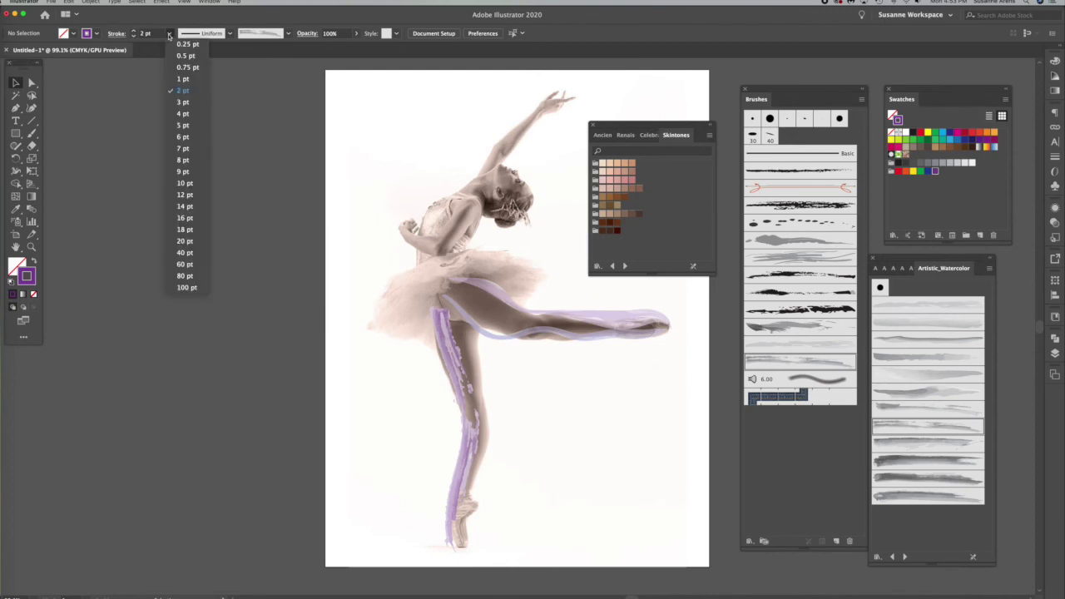
{"action": "left_click", "coordinate": [183, 160]}
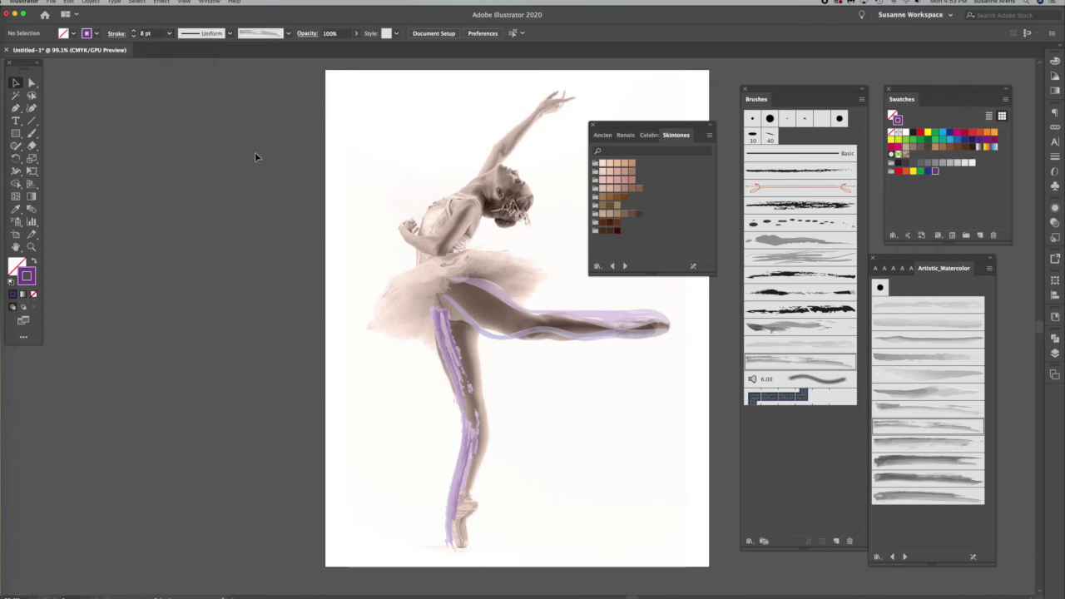
{"action": "left_click", "coordinate": [1055, 210]}
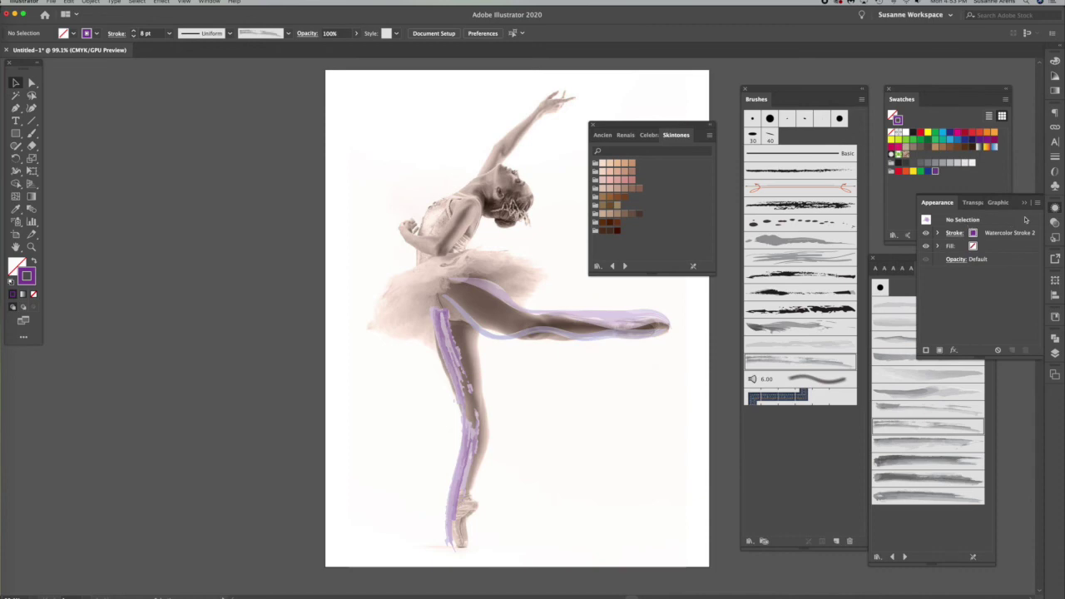
{"action": "left_click", "coordinate": [539, 313]}
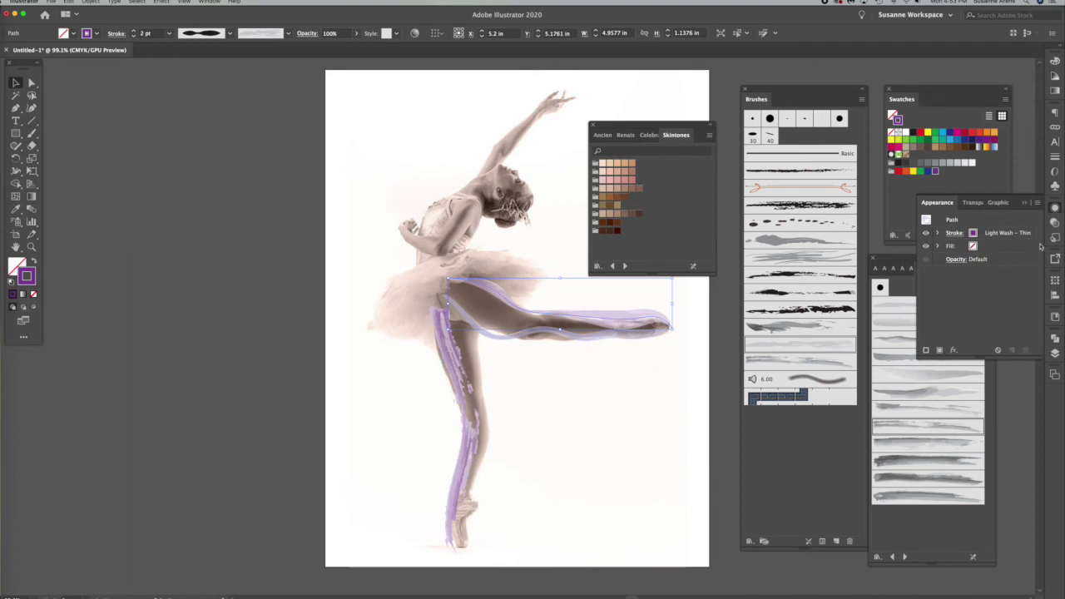
- Browse the stroke's Transparency blend modes, close the list, and reposition the swatch panel
{"action": "left_click", "coordinate": [1056, 223]}
{"action": "left_click", "coordinate": [970, 219]}
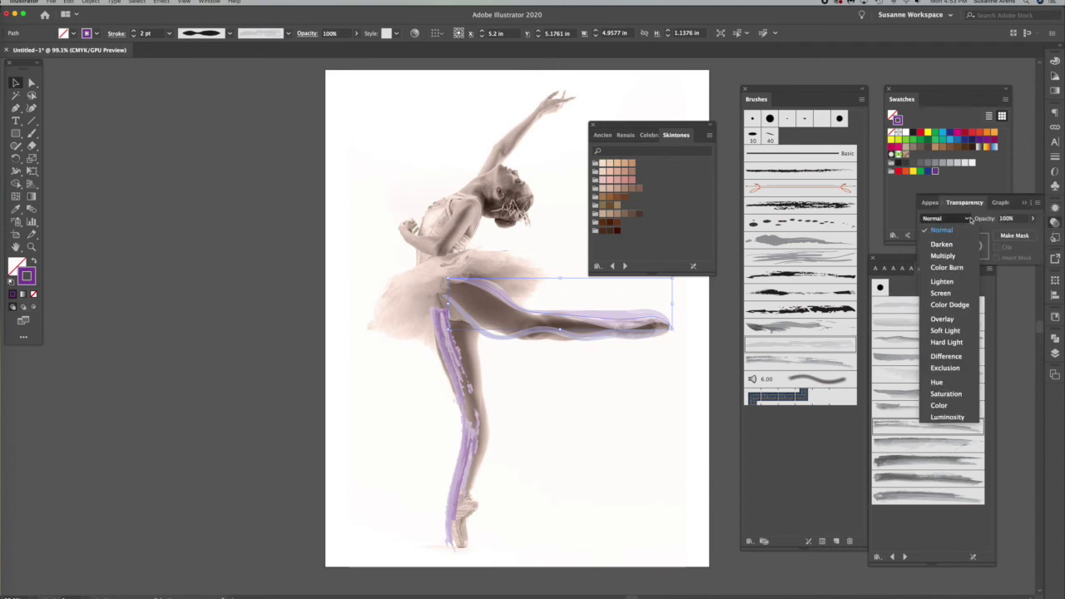
{"action": "left_click", "coordinate": [661, 371]}
{"action": "left_click_drag", "start_coordinate": [637, 125], "coordinate": [198, 126]}
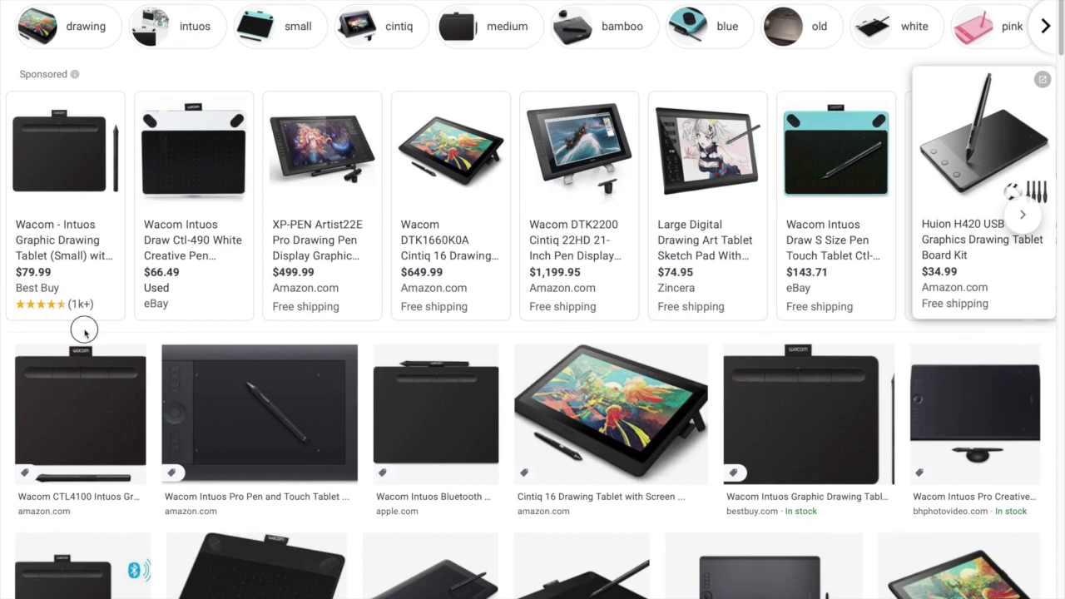
{"action": "mouse_move", "coordinate": [55, 251]}
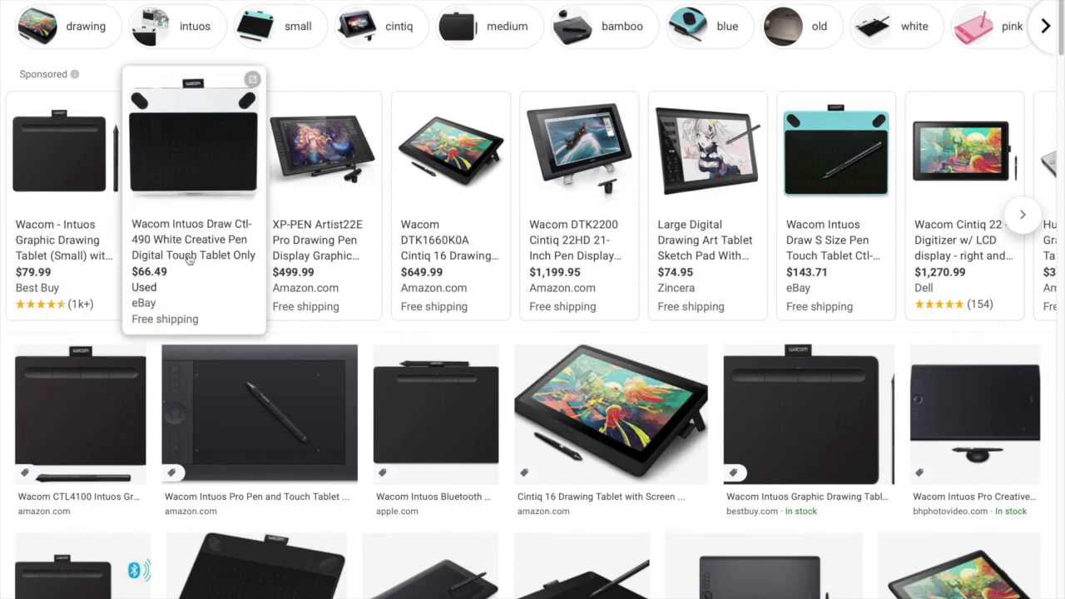
{"action": "mouse_move", "coordinate": [310, 260]}
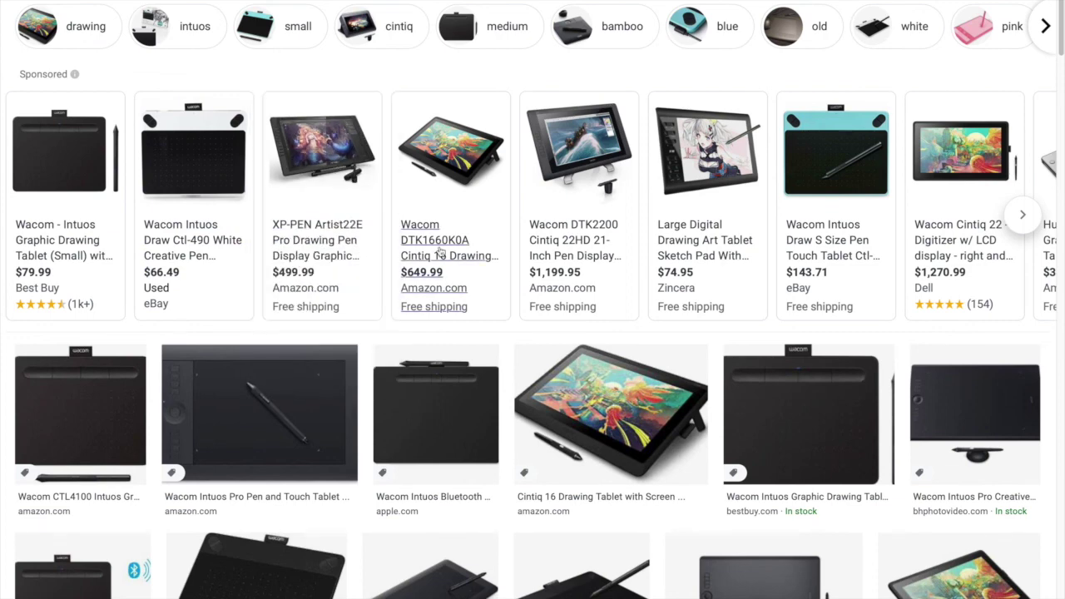
{"action": "mouse_move", "coordinate": [440, 255]}
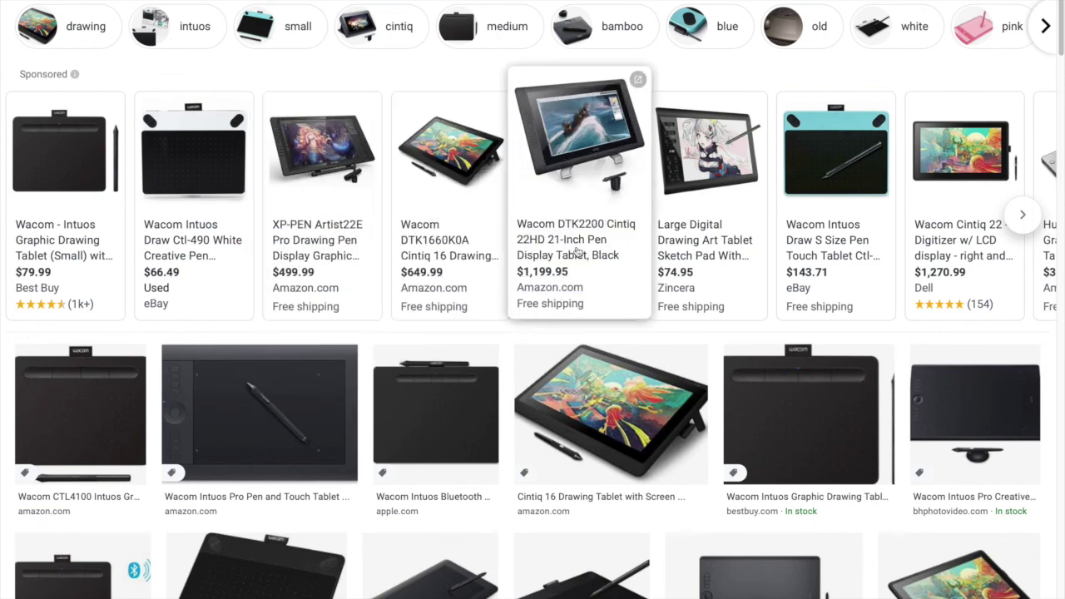
{"action": "mouse_move", "coordinate": [681, 250]}
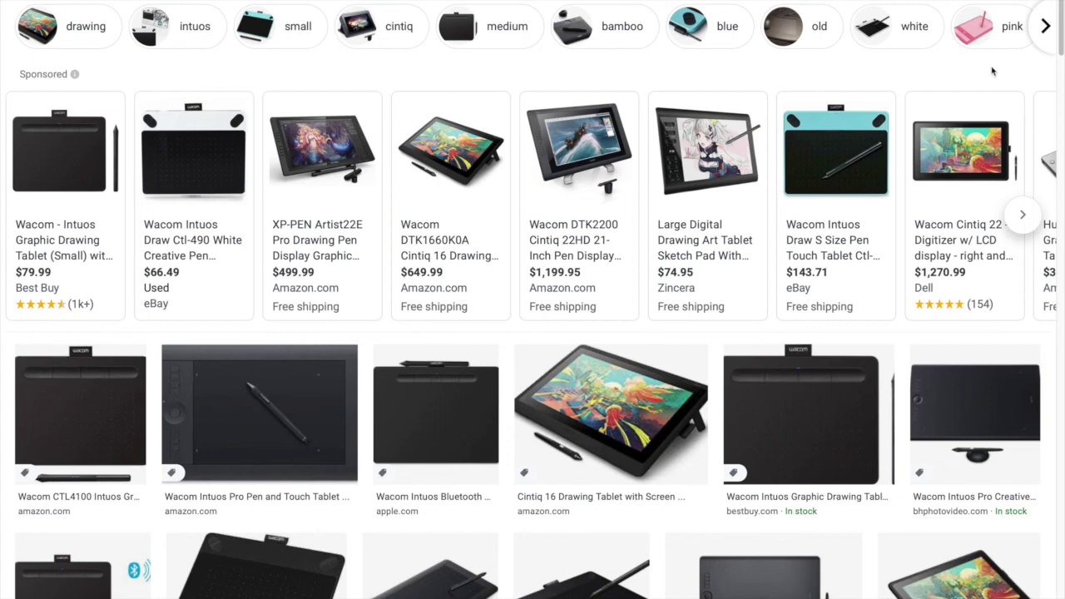
{"action": "mouse_move", "coordinate": [285, 146]}
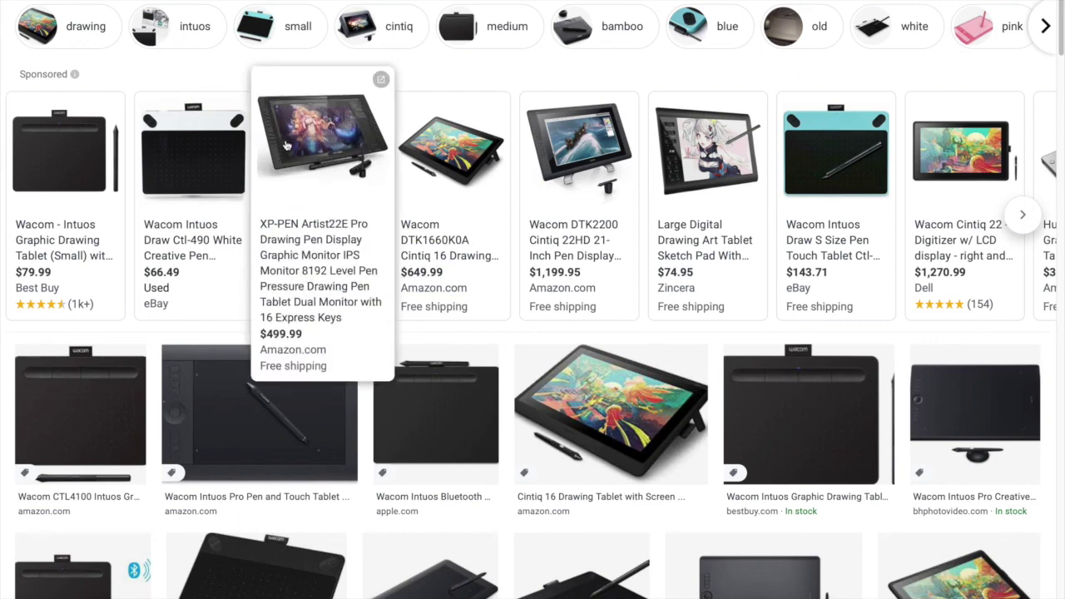